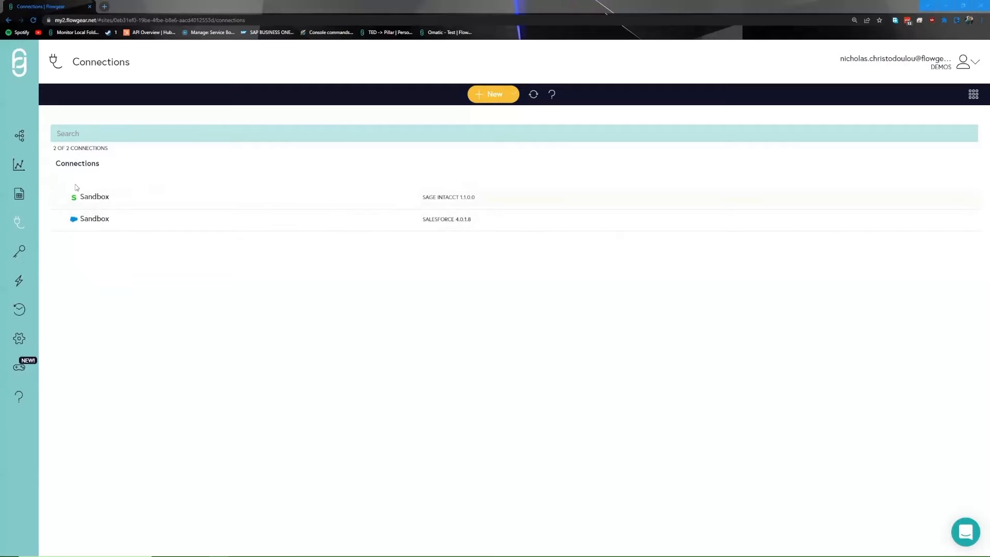
Set up a new connection for the ConnectWise Manage node in the Test site environment.
left_click(23, 139)
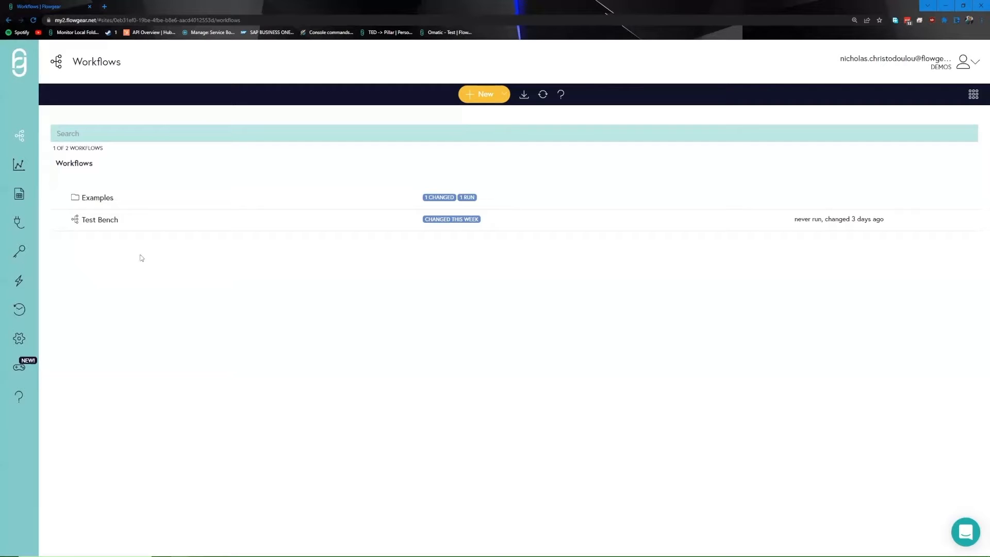
left_click(22, 228)
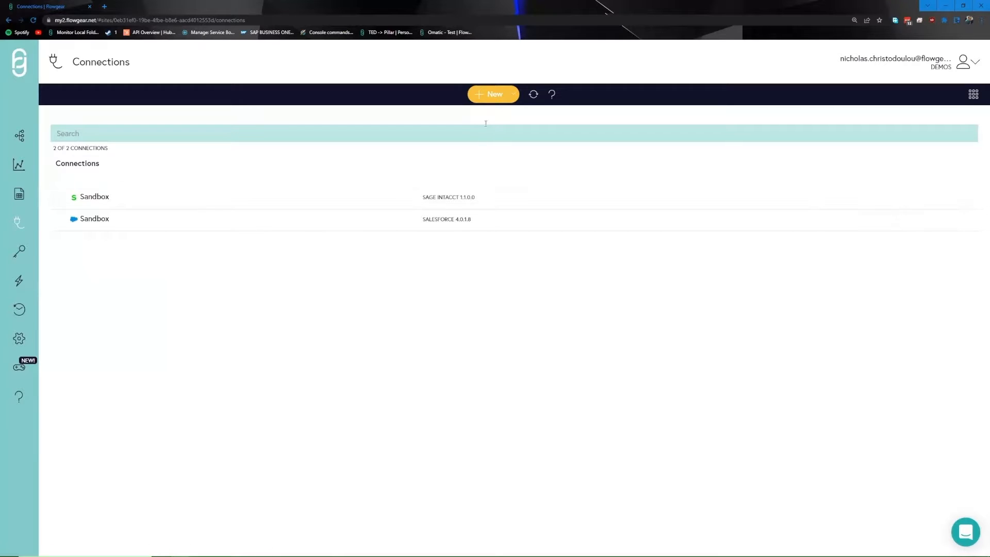
left_click(489, 96)
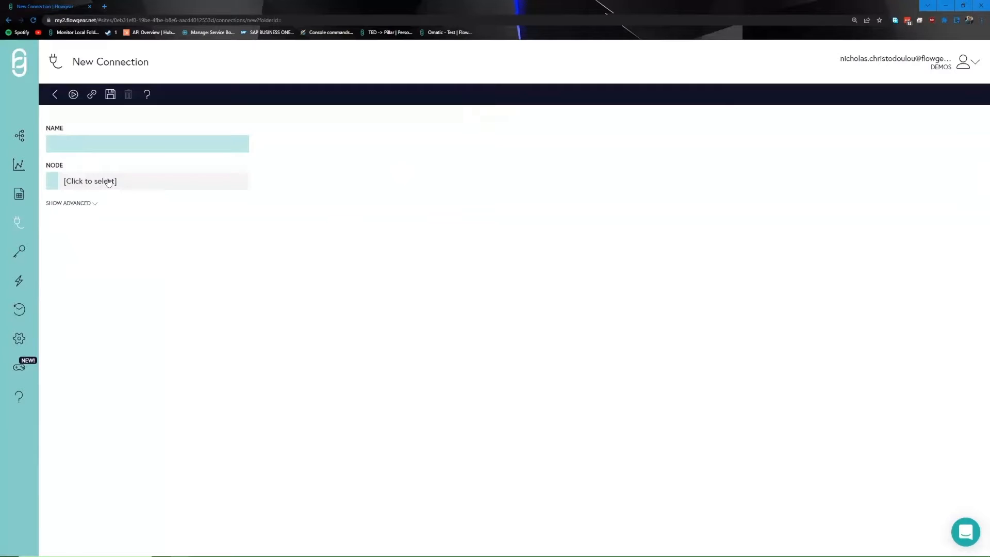
left_click(108, 183)
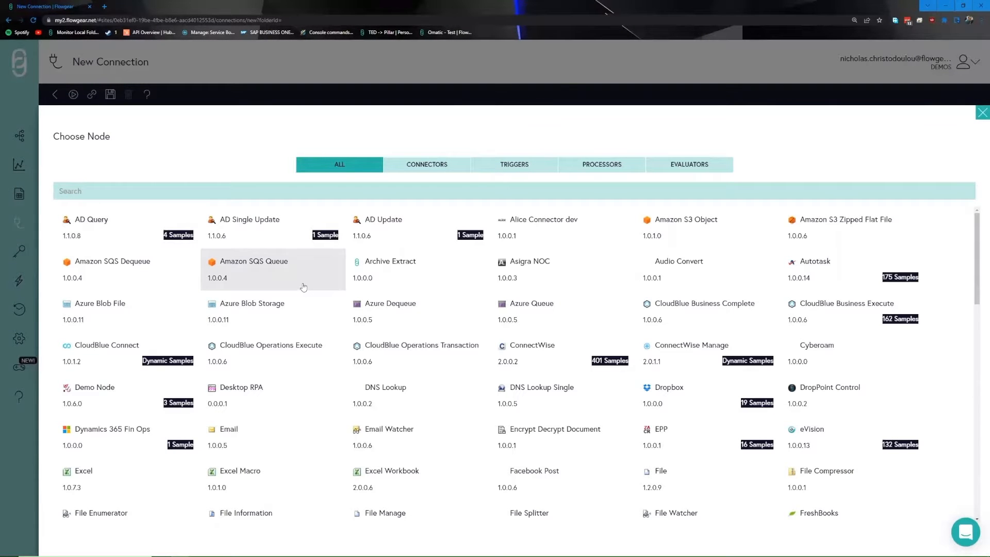
left_click(436, 162)
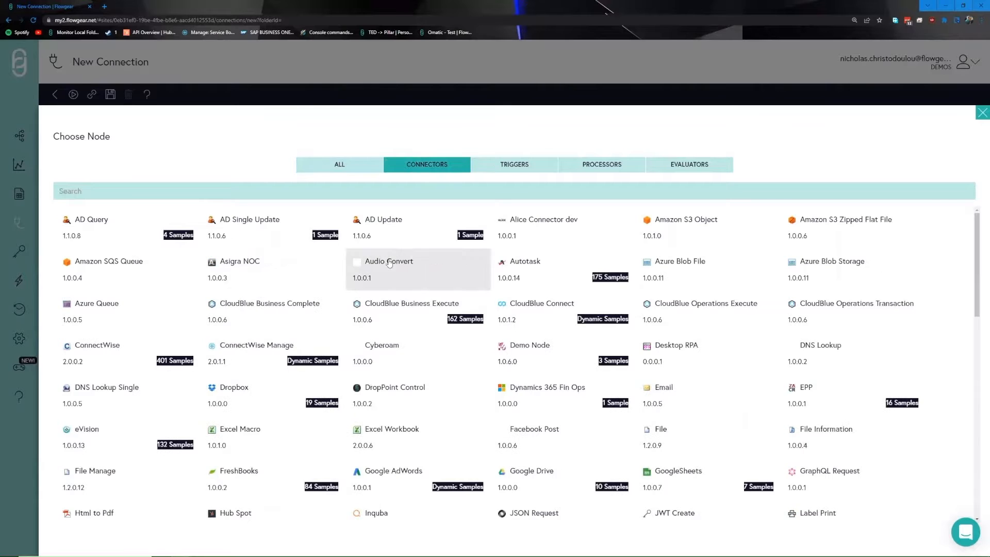
left_click(282, 352)
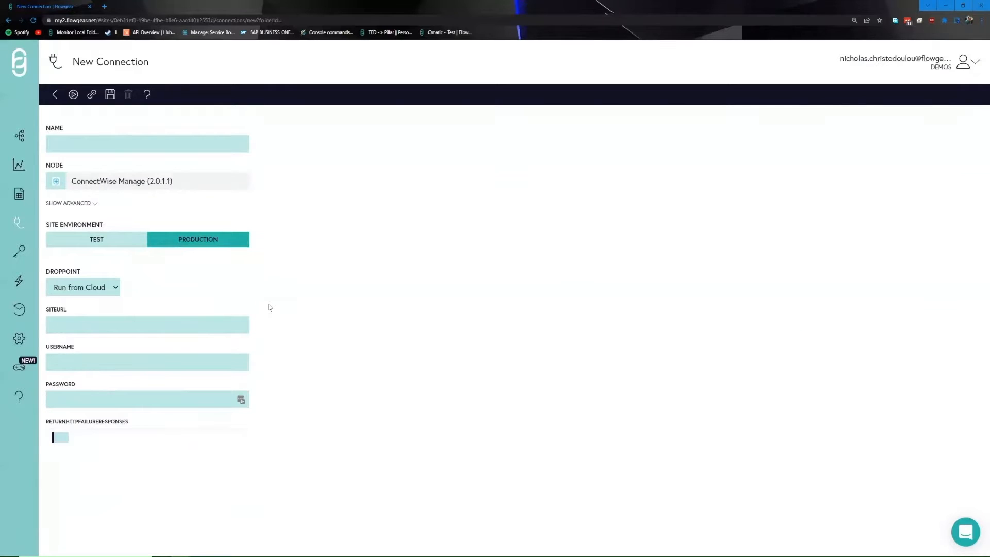
left_click(103, 242)
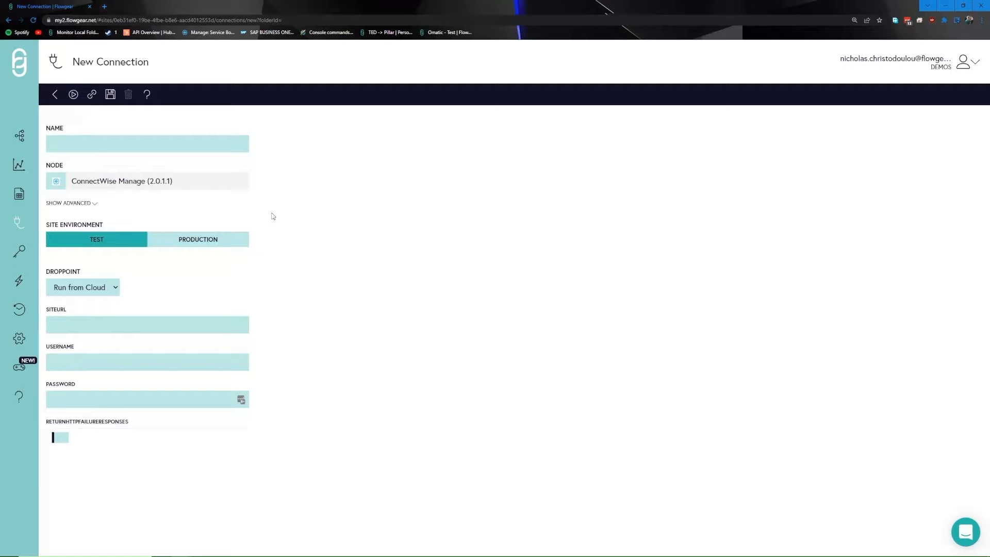
Create a blank workflow named "Test Workflow".
left_click(19, 280)
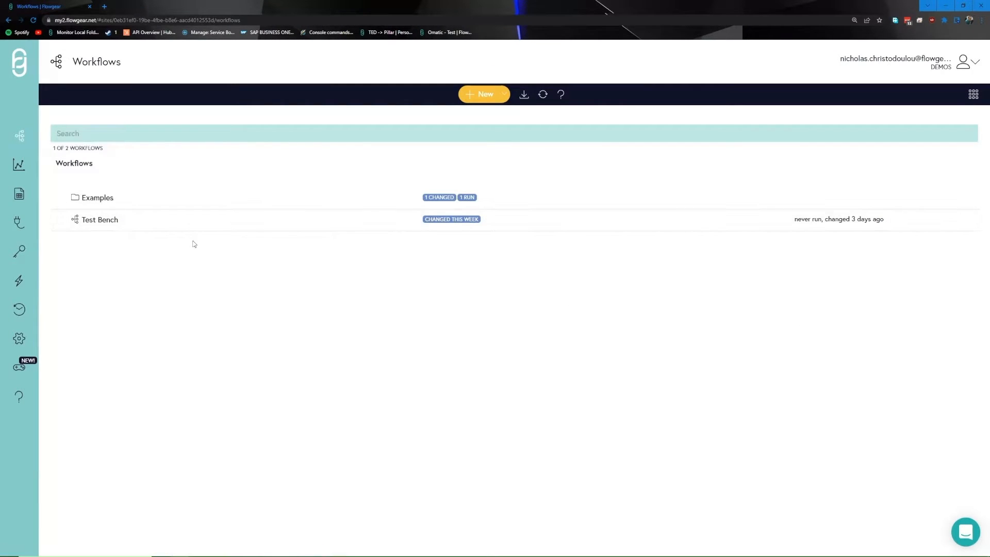
left_click(484, 97)
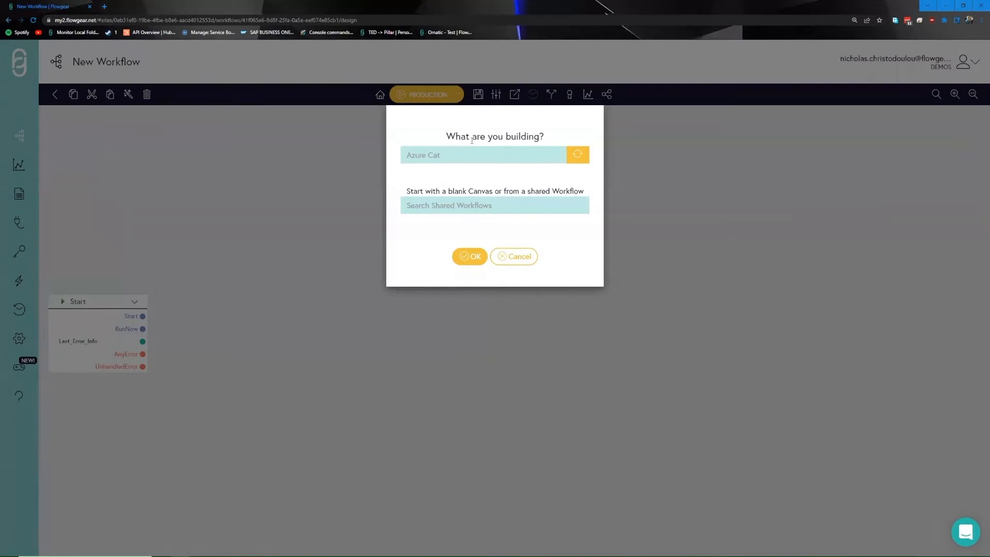
type("Test Workflow")
left_click(475, 249)
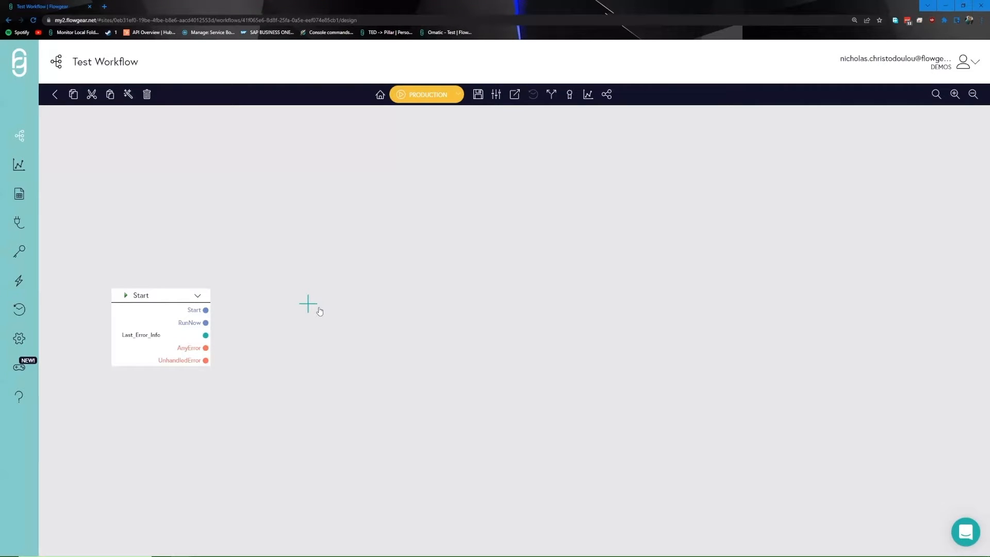
Browse the connector, trigger, processor and evaluator nodes that can be added to the workflow.
left_click(320, 310)
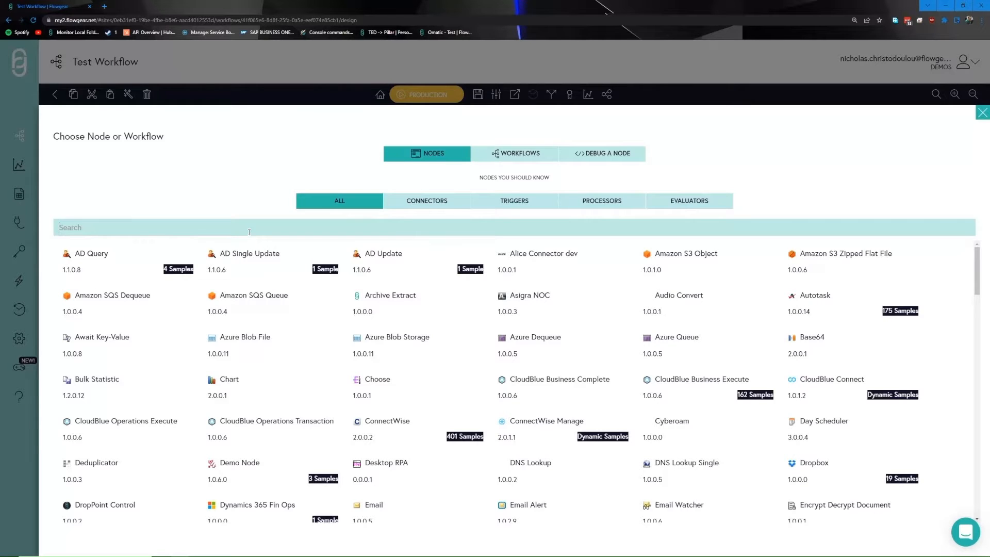
left_click(426, 202)
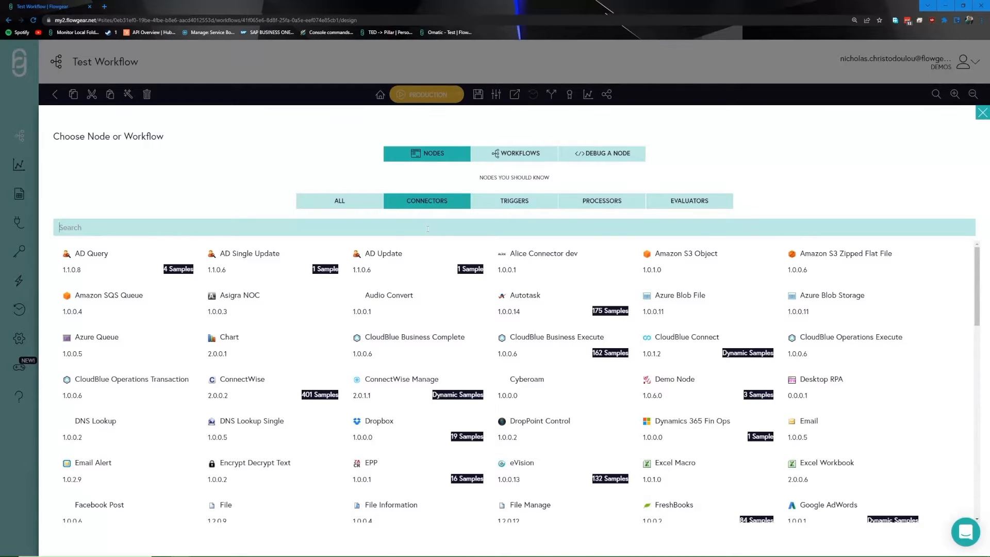
left_click(514, 201)
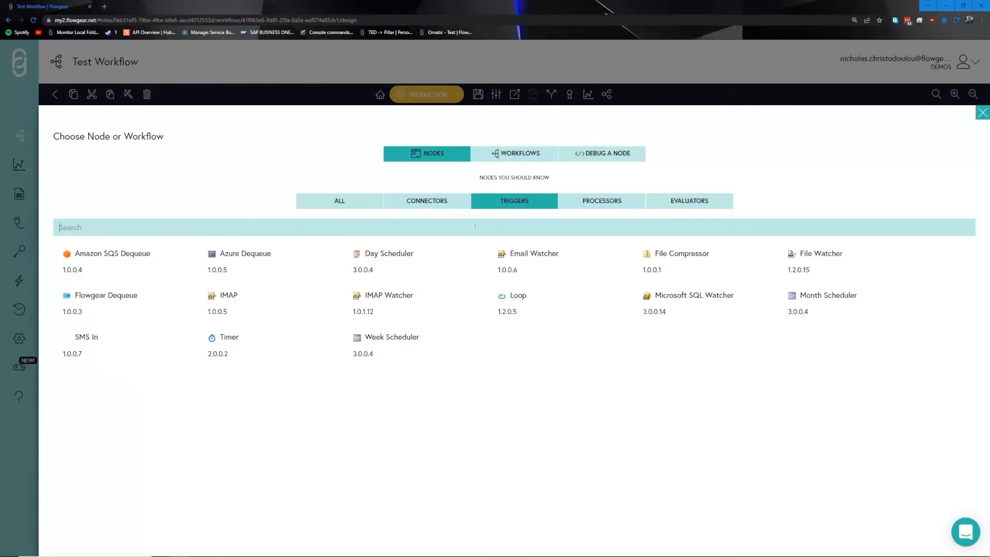
left_click(612, 206)
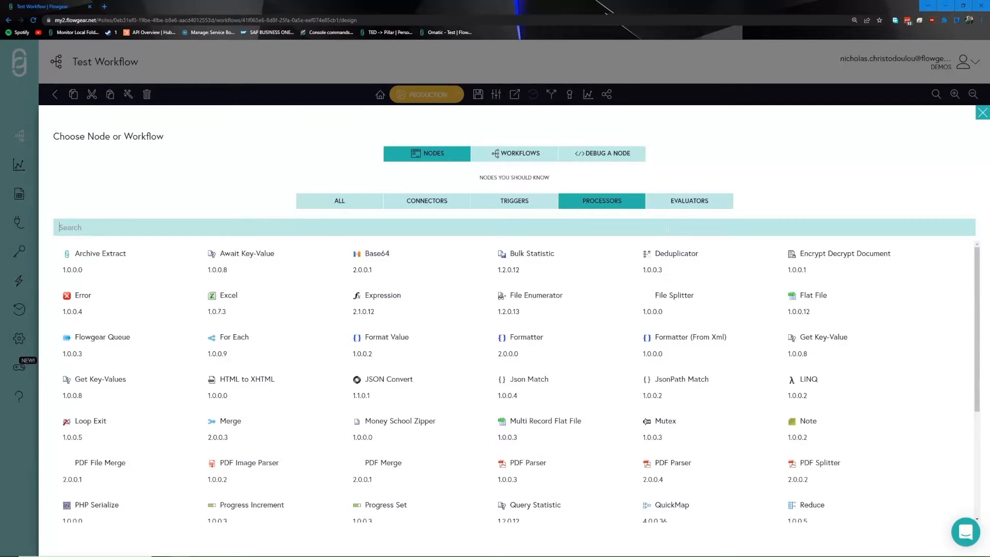
left_click(690, 205)
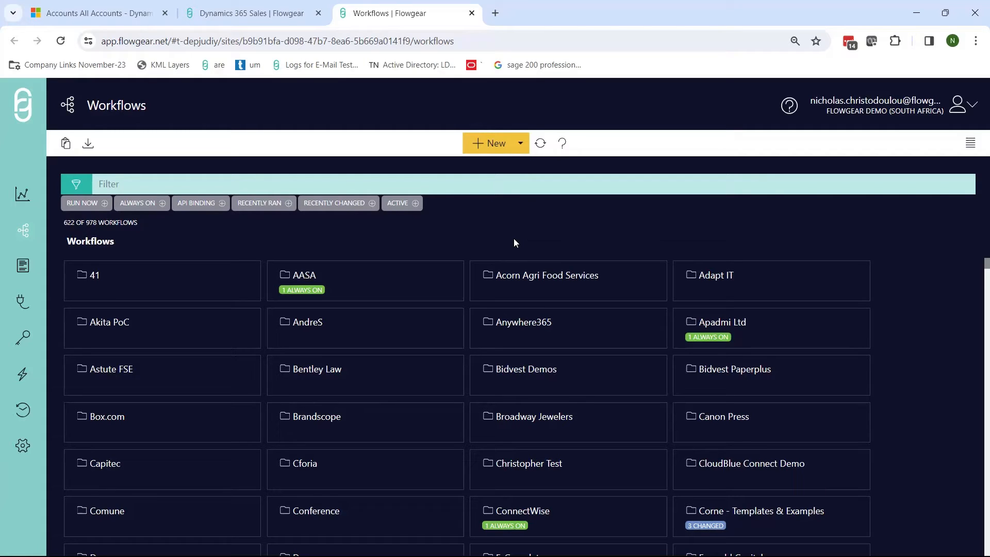
Create a new workflow named "Test Workflow" in the Flowgear demo site without a save message.
left_click(494, 149)
type("Te")
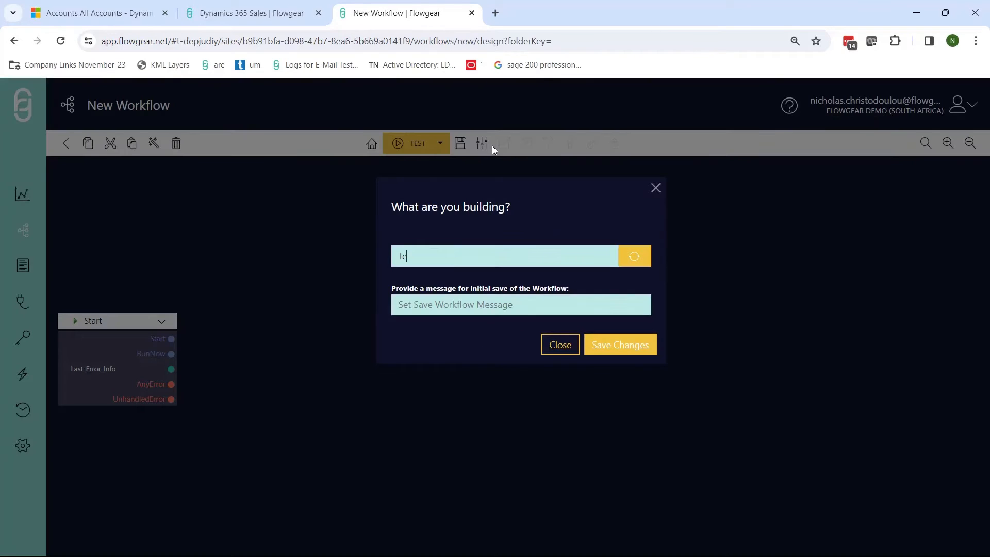
type("st Workflow")
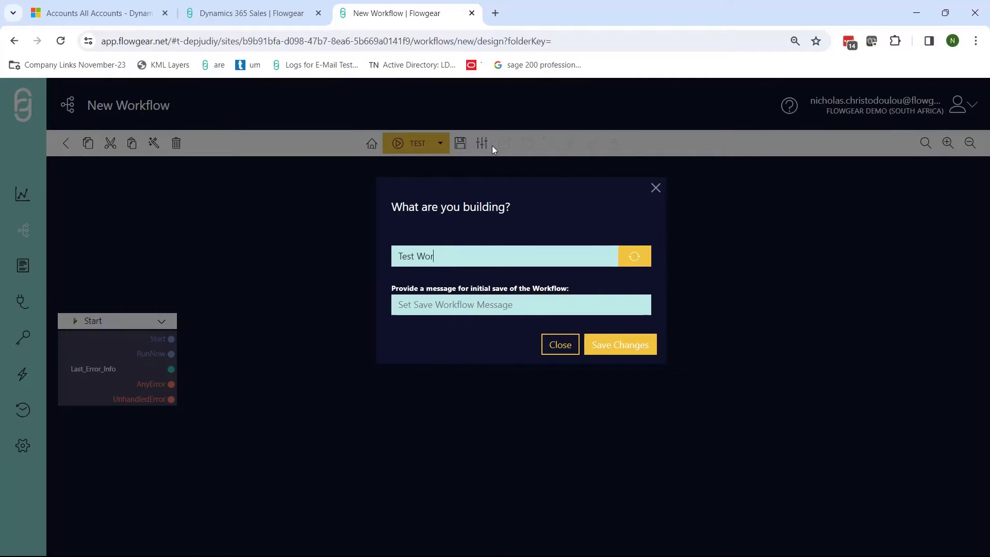
key("Return")
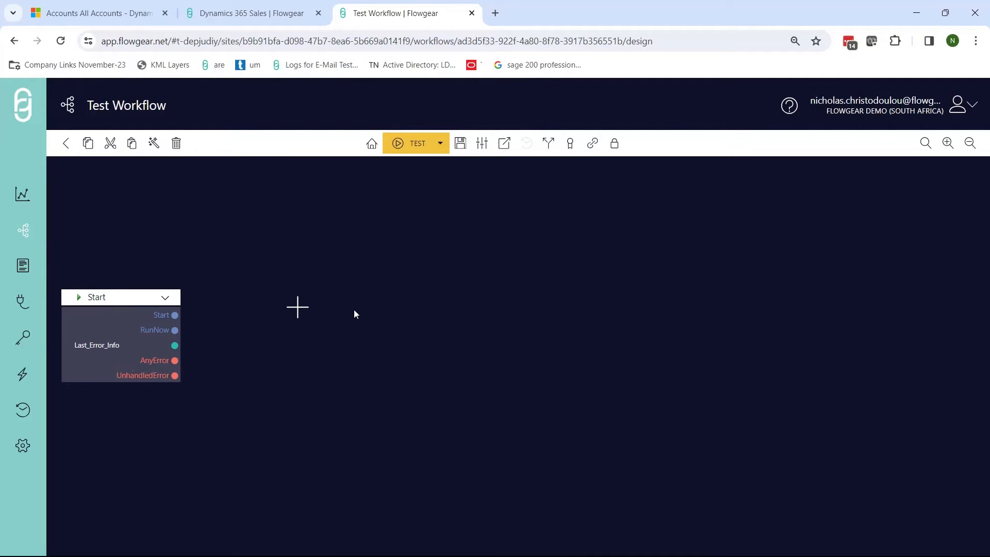
Add a Microsoft SQL Query node beside the Start node.
left_click(300, 309)
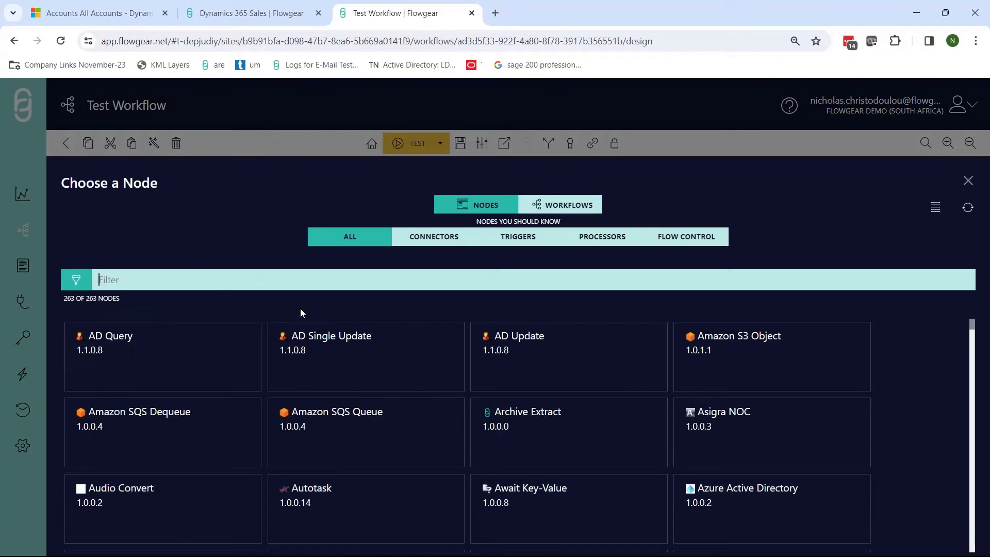
type("sql")
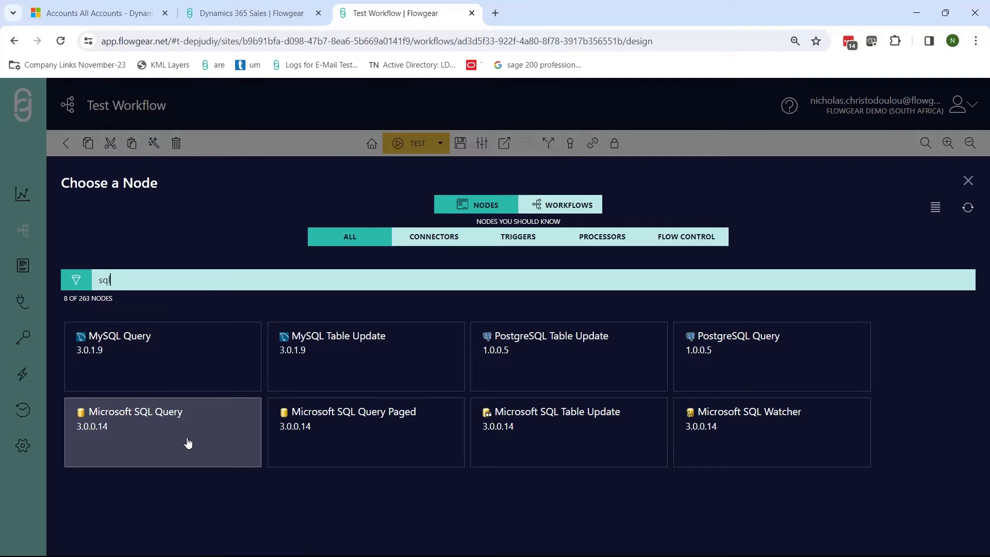
left_click(228, 420)
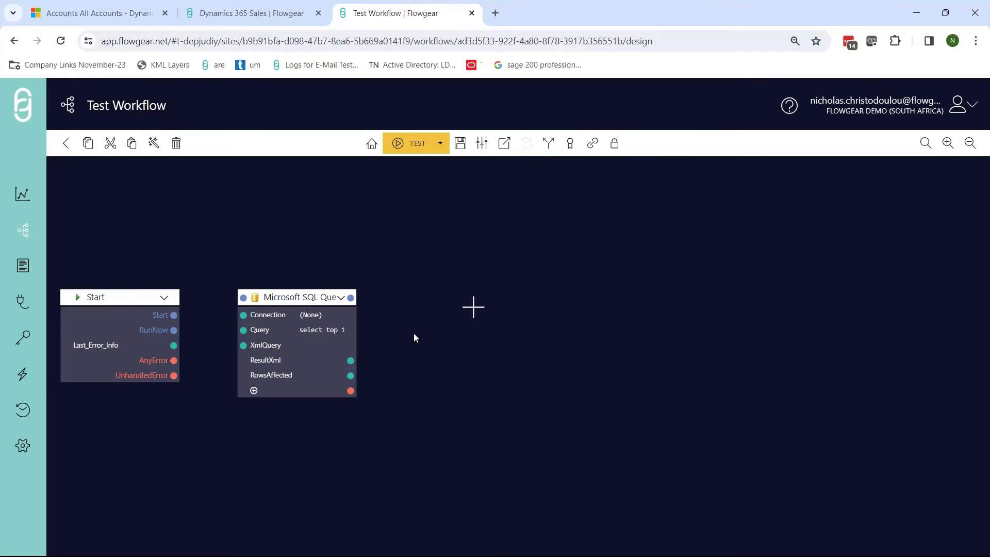
Add a QuickMap node after the Microsoft SQL Query node.
left_click_drag(413, 336, 378, 338)
left_click(432, 312)
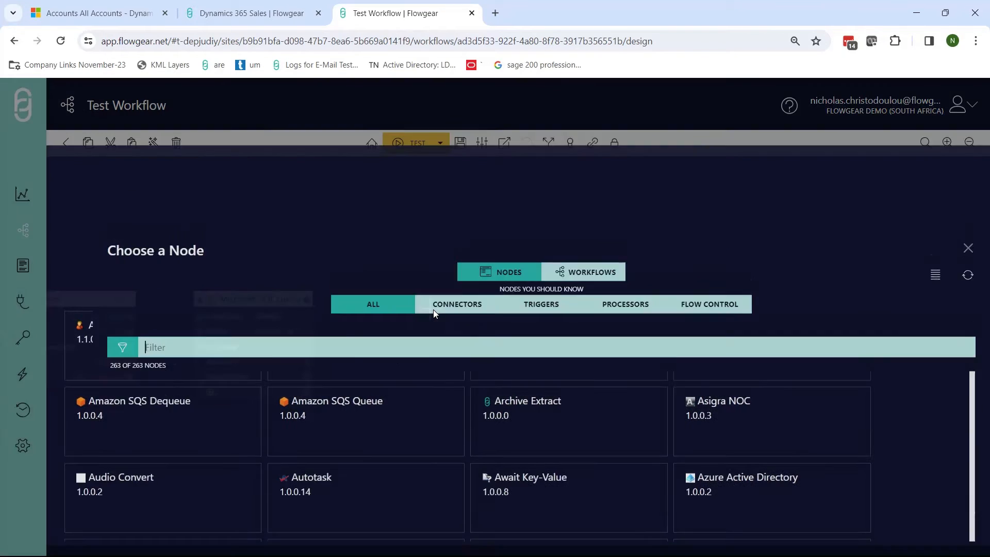
type("quick")
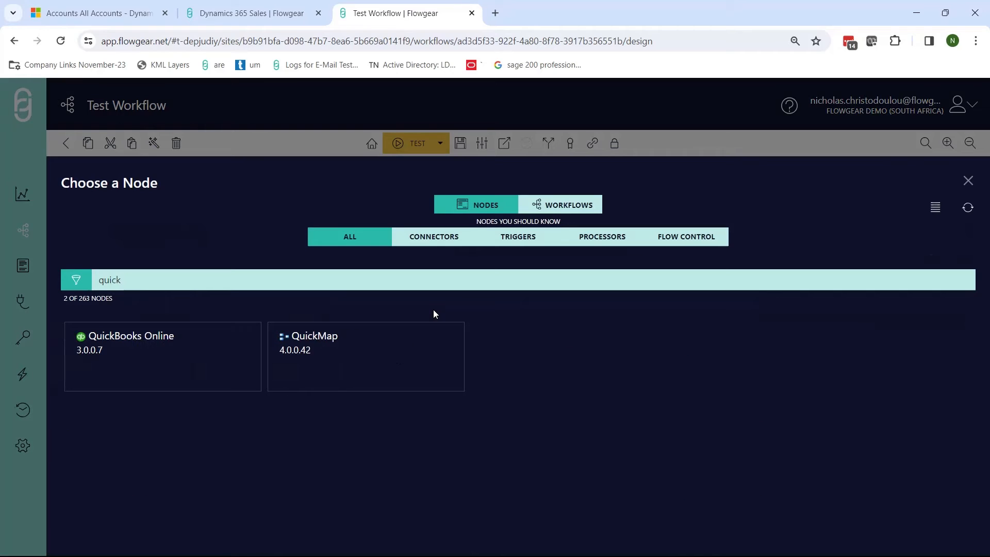
left_click(385, 358)
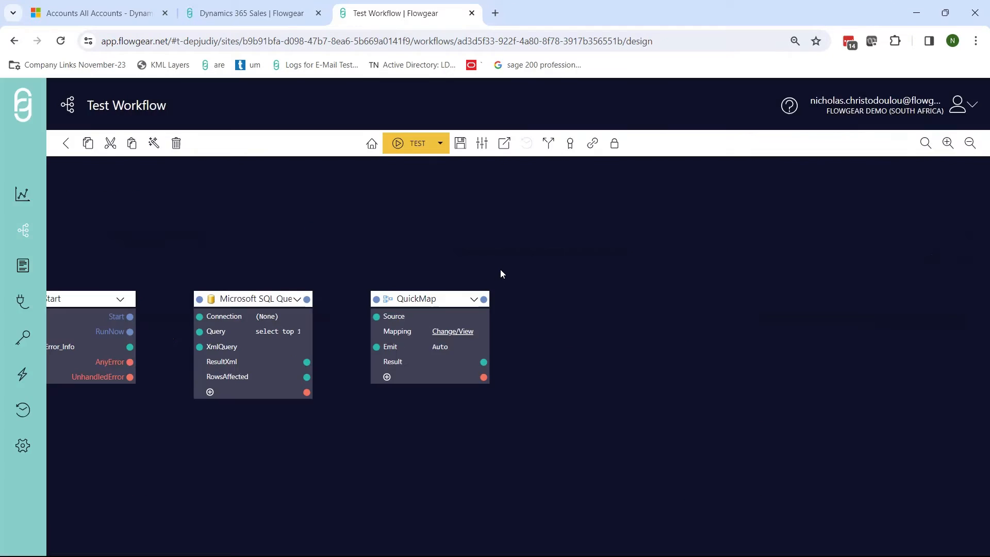
Add a Microsoft Dynamics 365 Sales node after the QuickMap node.
left_click(610, 313)
left_click(610, 312)
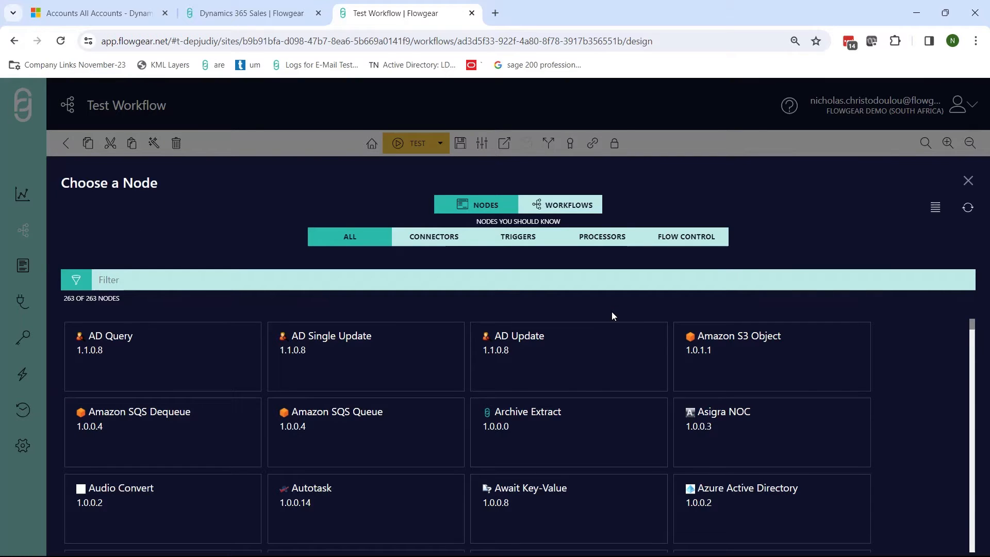
type("sales")
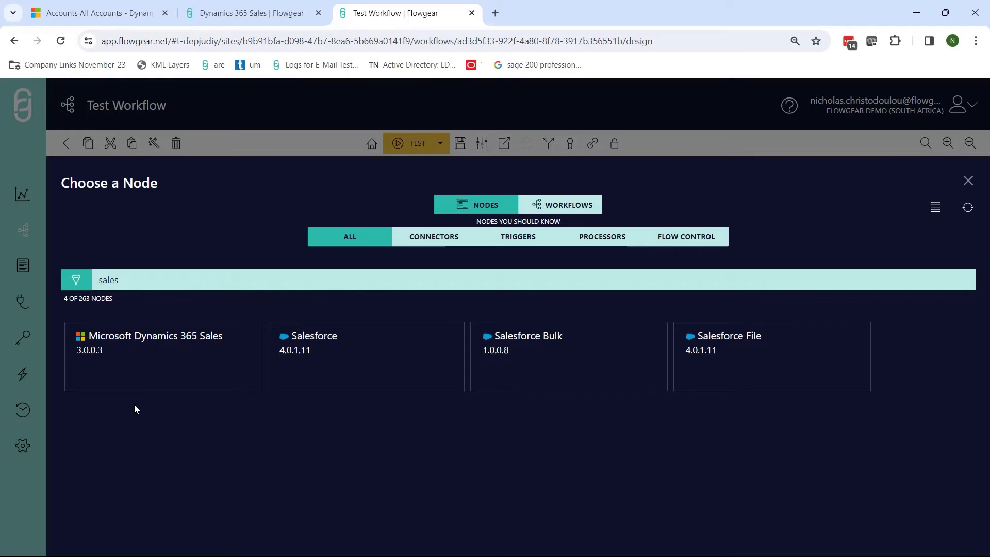
left_click(184, 368)
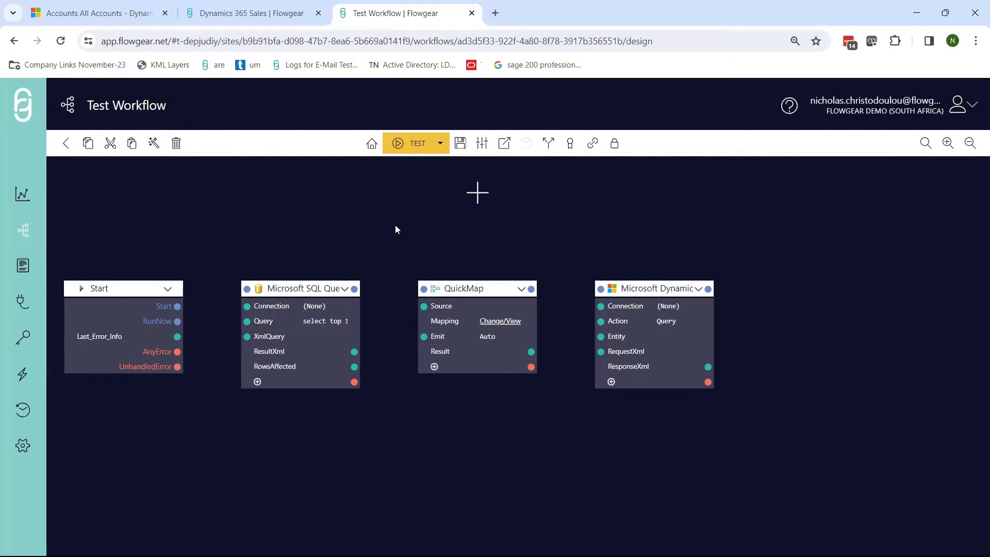
Set the SQL query node's connection to Training DB and the Dynamics 365 Sales node's connection to Flowgear Sandbox.
left_click(317, 308)
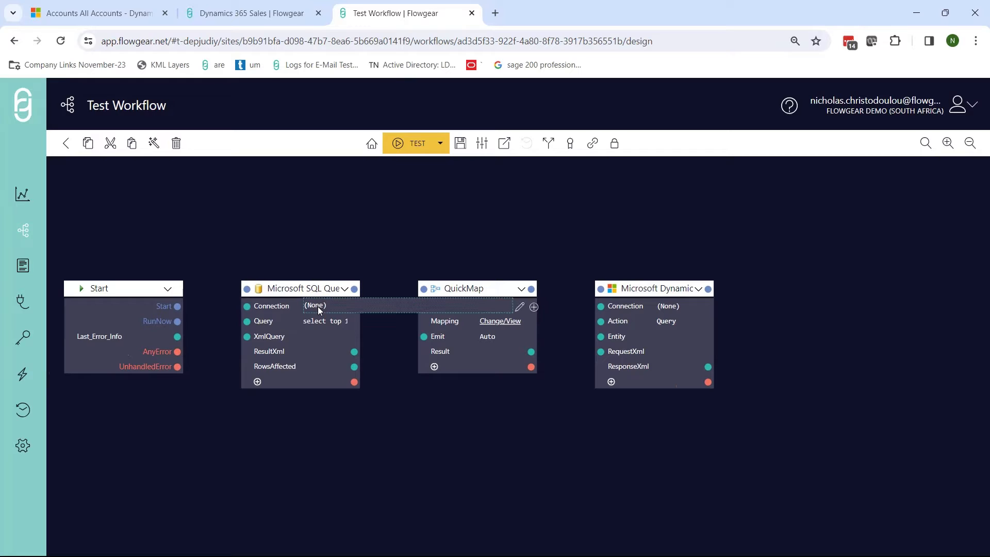
left_click(325, 308)
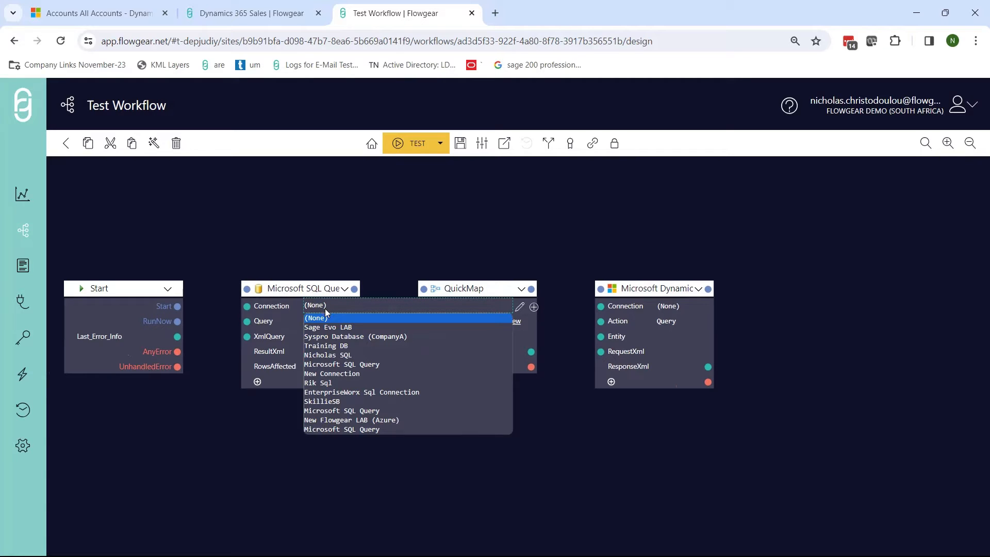
left_click(332, 346)
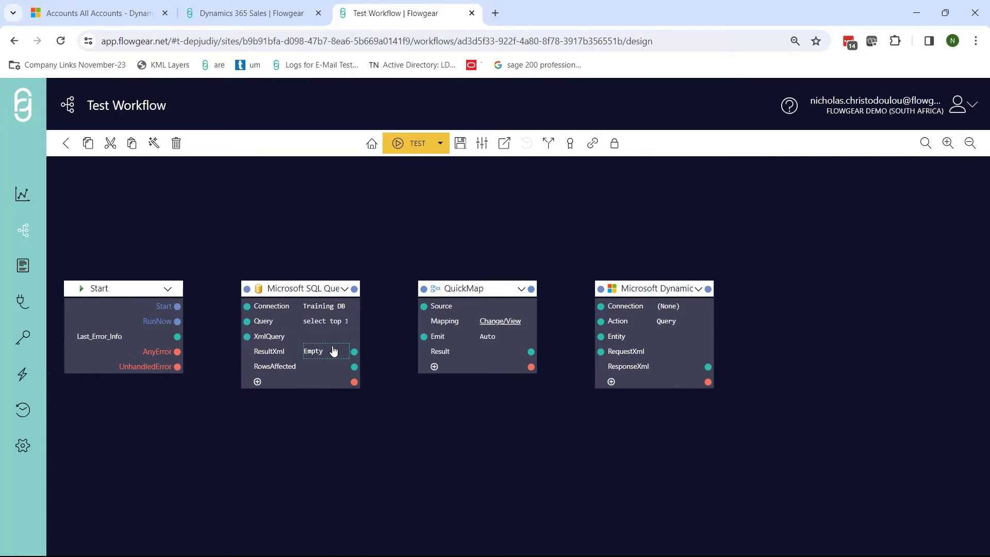
left_click(670, 307)
left_click(673, 308)
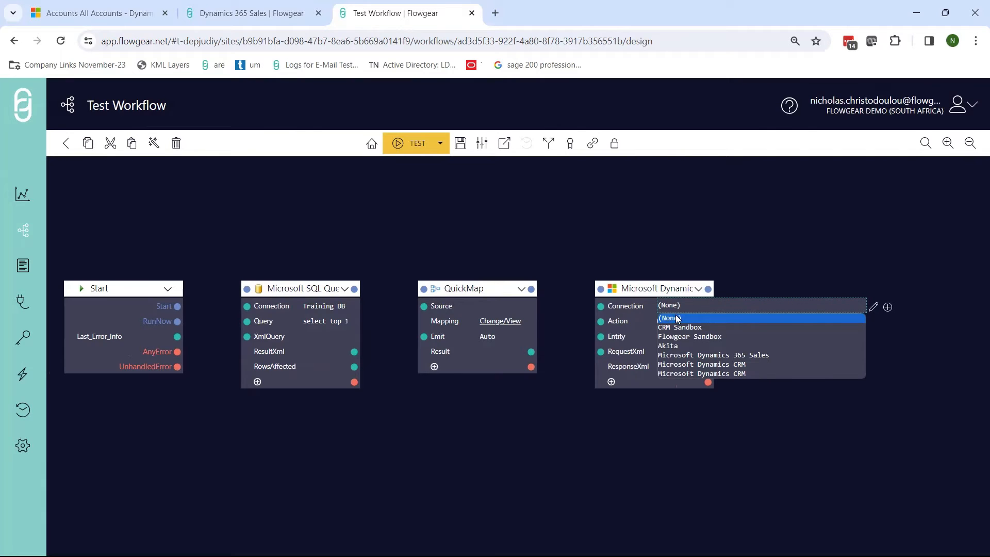
left_click(692, 337)
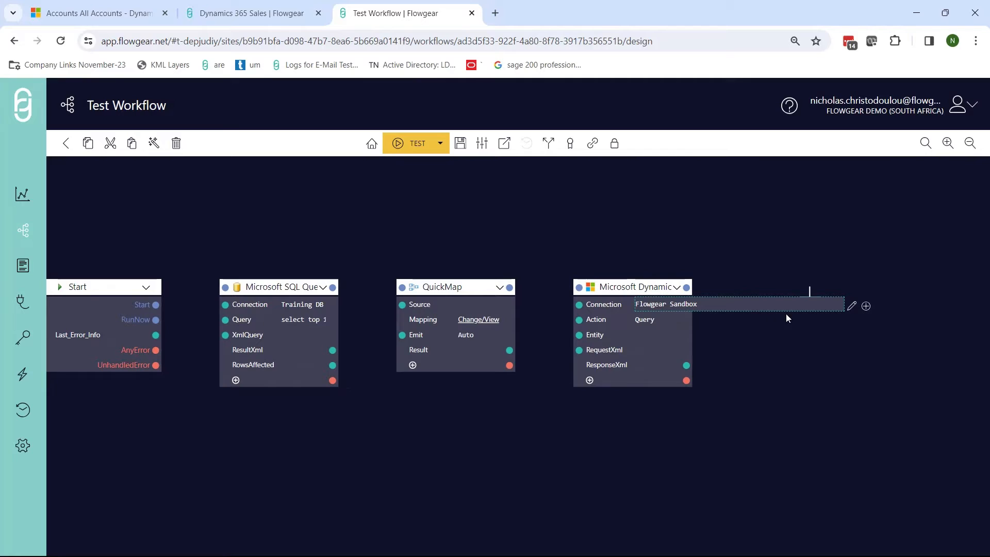
Open the Dynamics node's Flowgear Sandbox connection, save and test it, and return to the workflow design.
left_click(853, 308)
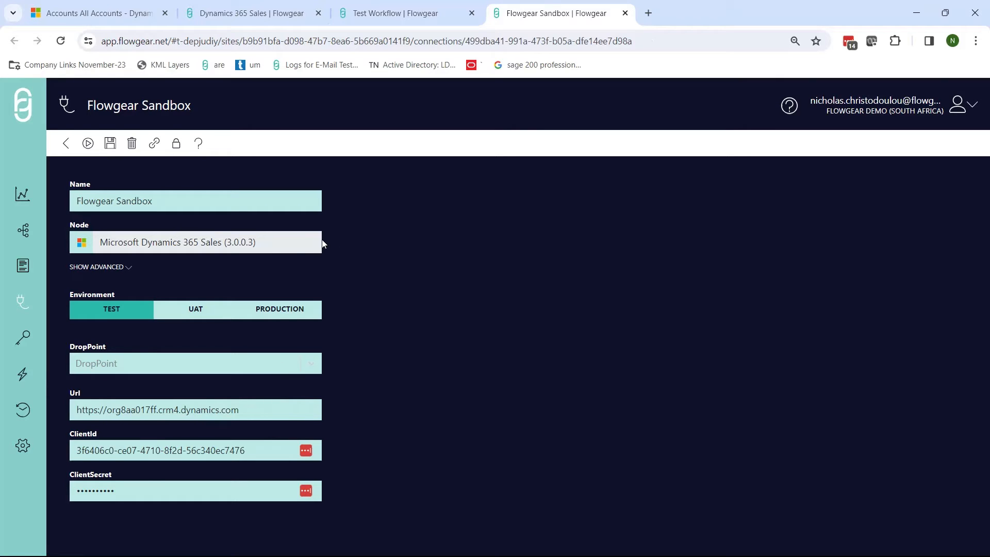
left_click(111, 143)
left_click(87, 143)
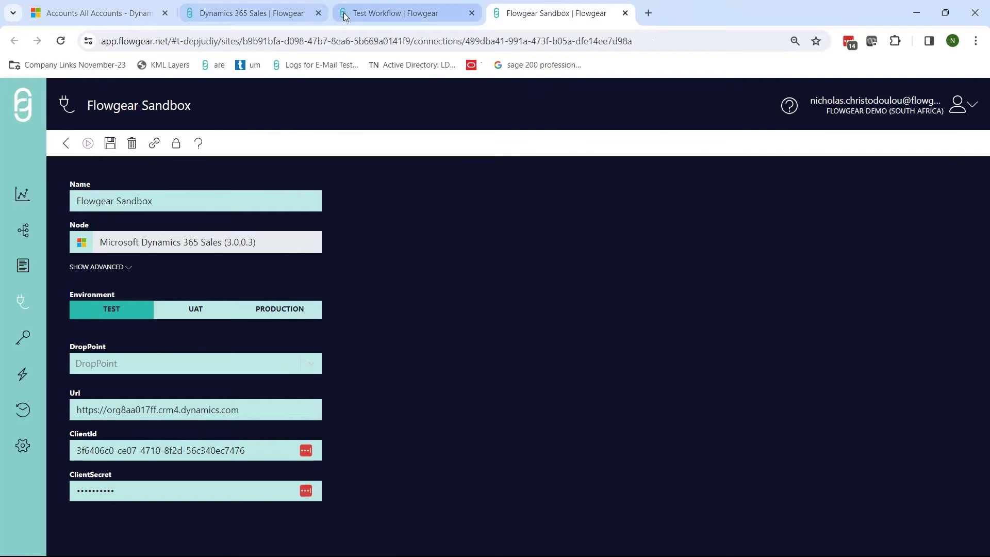
left_click(363, 14)
mouse_move(313, 305)
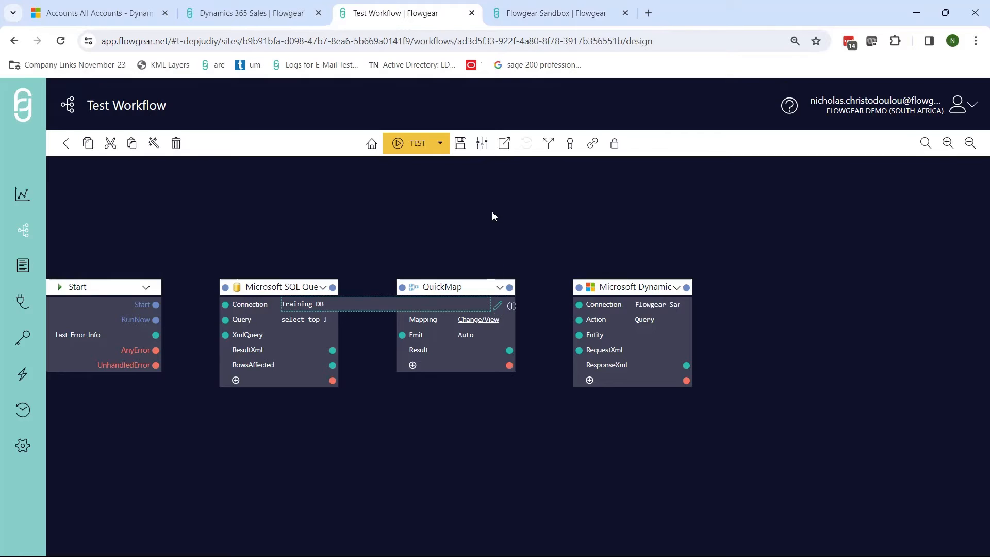
Test the SQL query node's Training DB connection and return to the Test Workflow design.
scroll(319, 302, "down", 1)
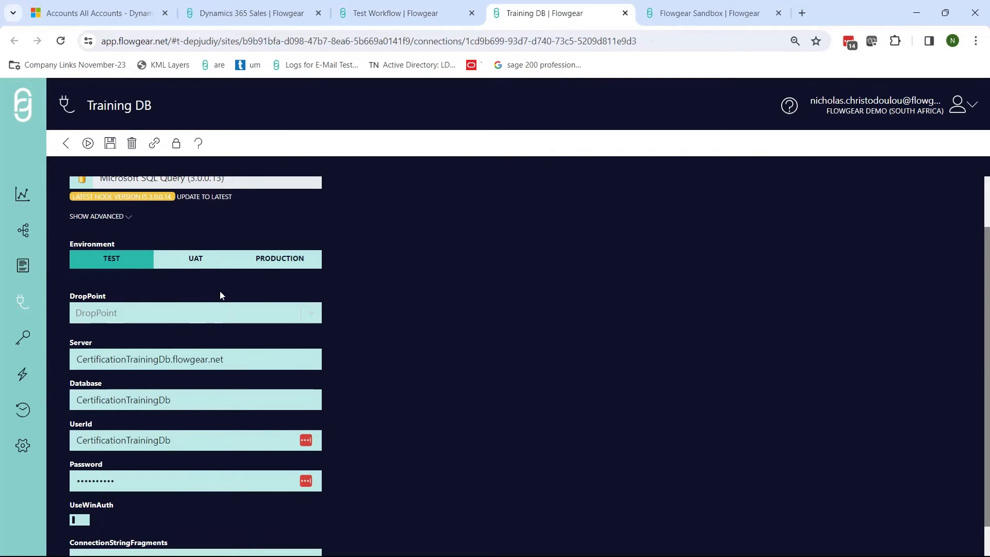
left_click(88, 144)
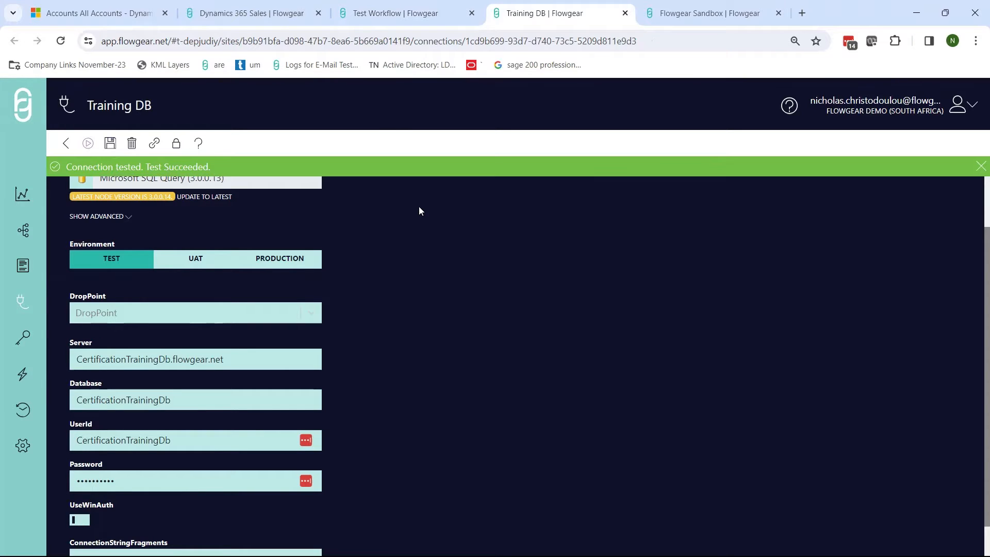
left_click(395, 12)
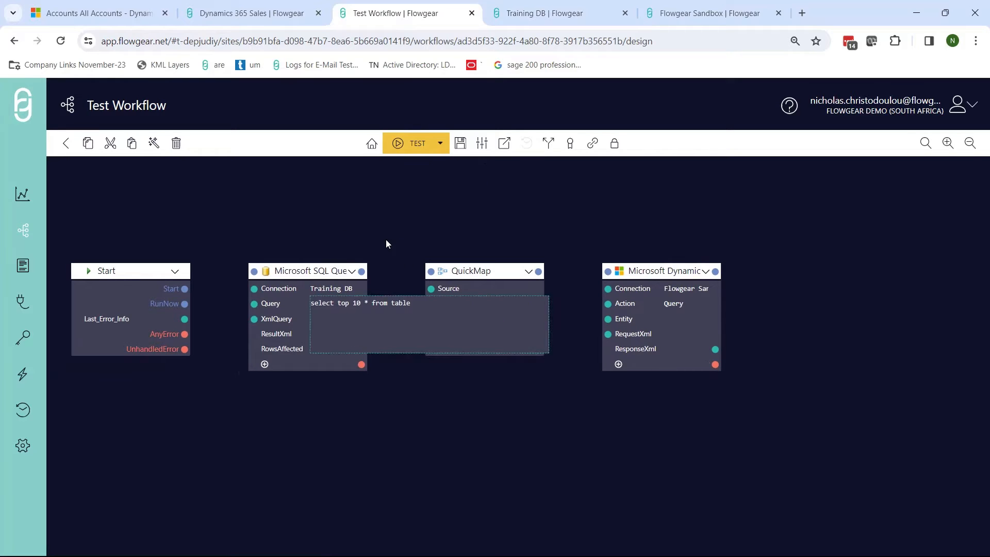
Replace the SQL node's query with a SELECT TOP 10 * statement generated from the Contacts table and accept it.
left_click(347, 305)
key("ctrl+a")
key("BackSpace")
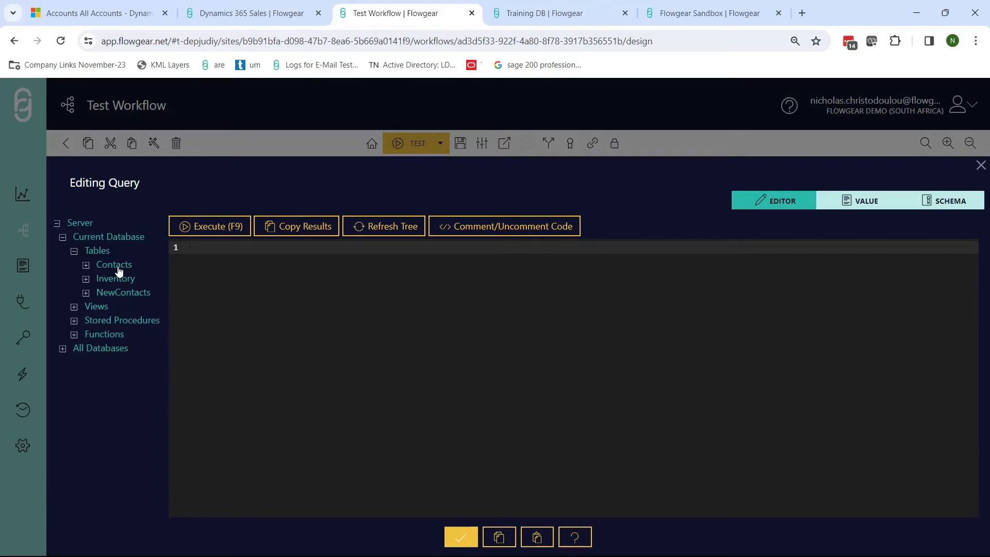
left_click_drag(118, 271, 312, 330)
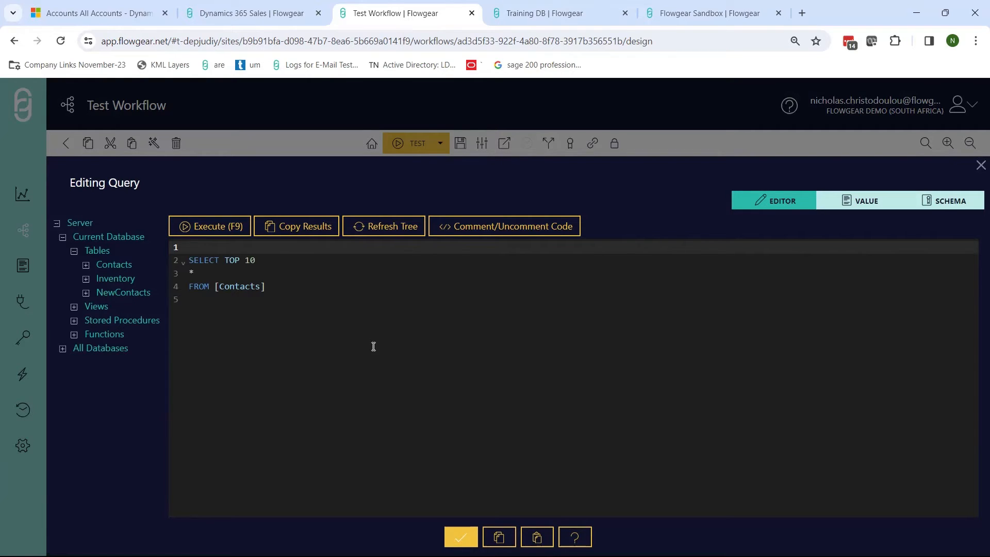
left_click(461, 537)
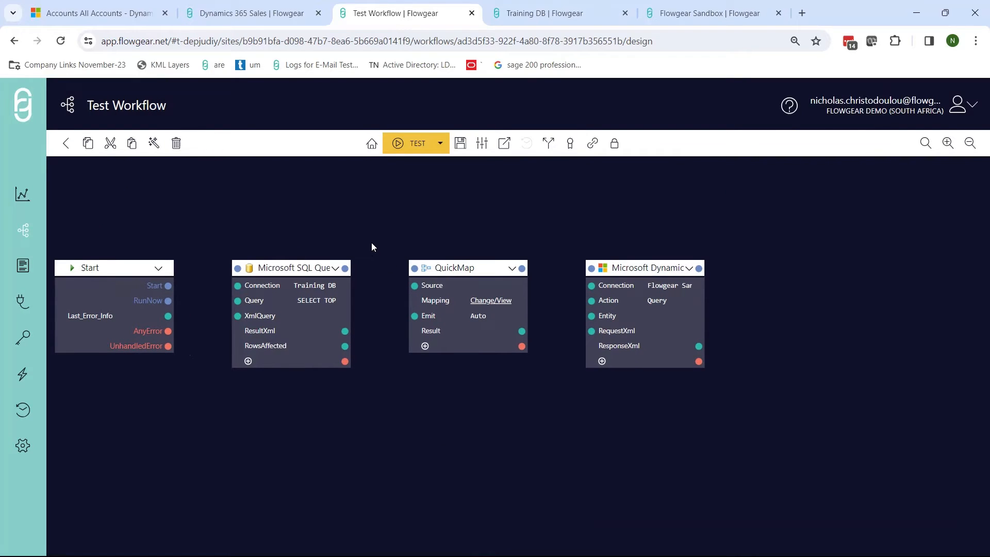
Run only the Microsoft SQL Query node, inspect its ResultXml in the log, and close the result.
left_click(335, 270)
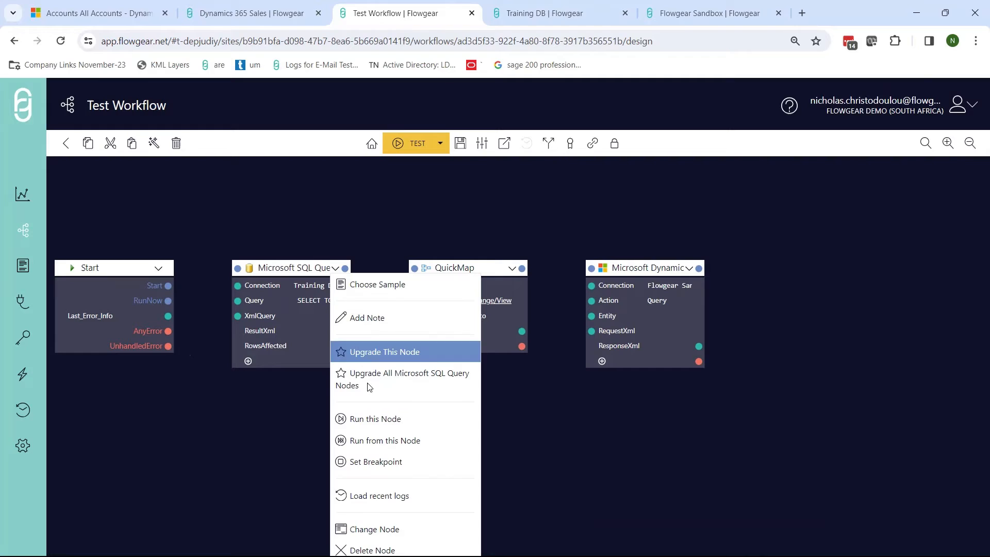
left_click(372, 420)
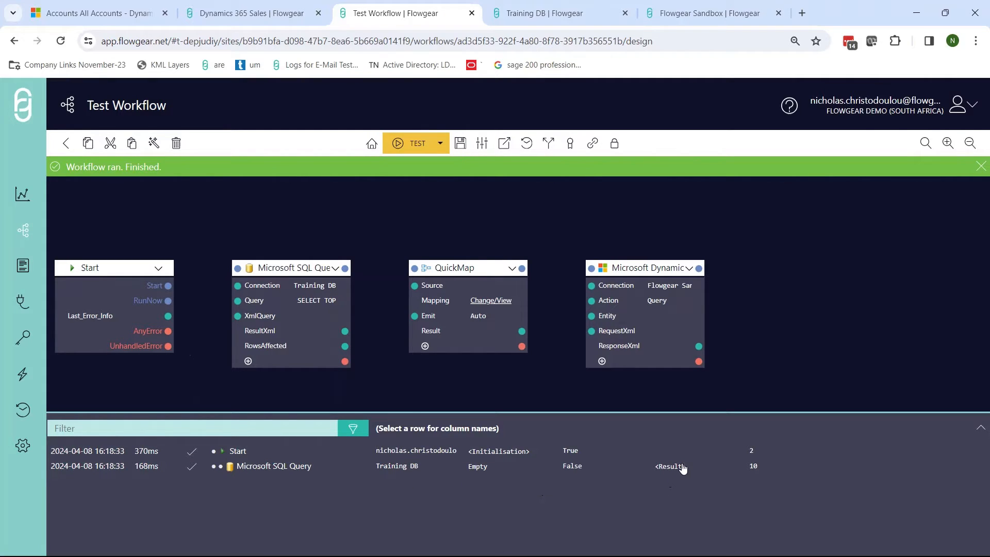
left_click(673, 469)
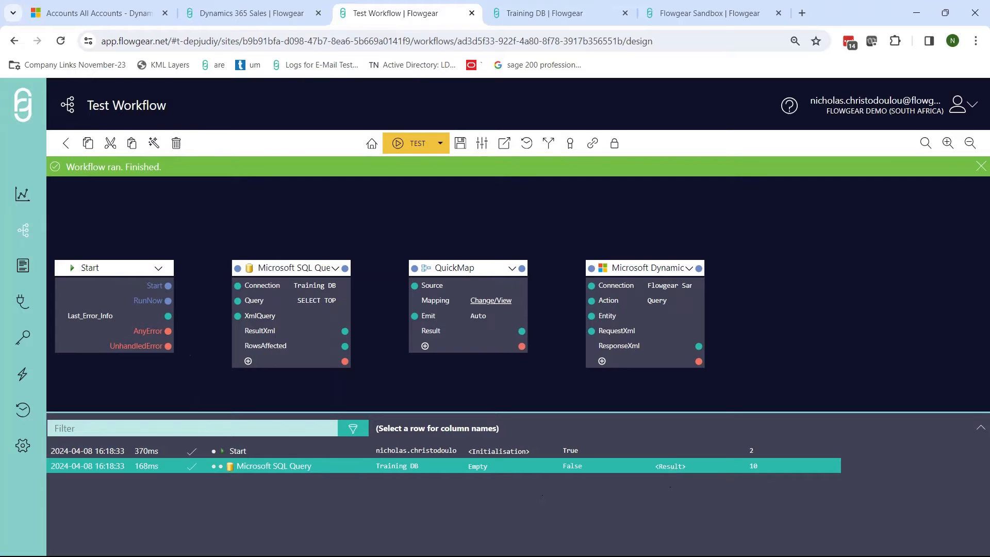
left_click(679, 469)
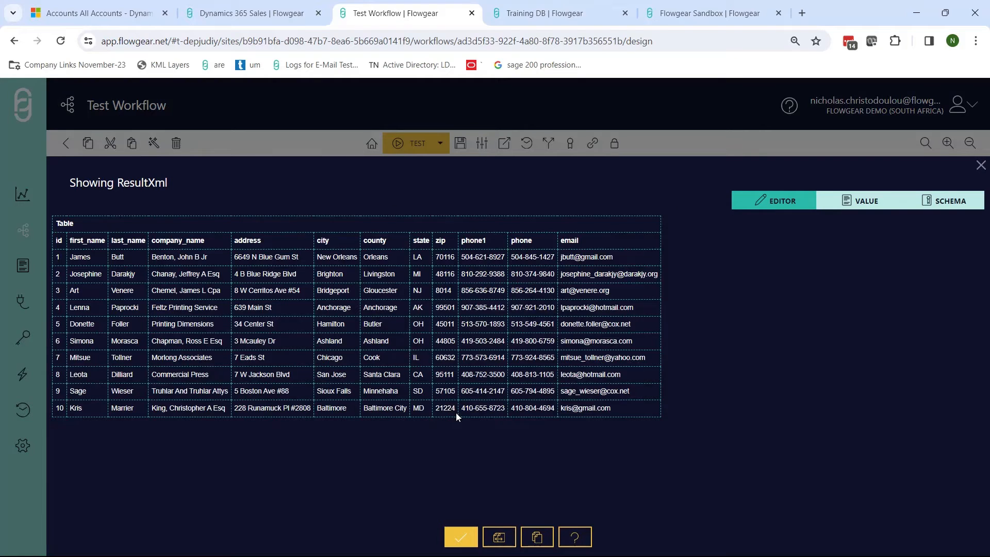
left_click(463, 536)
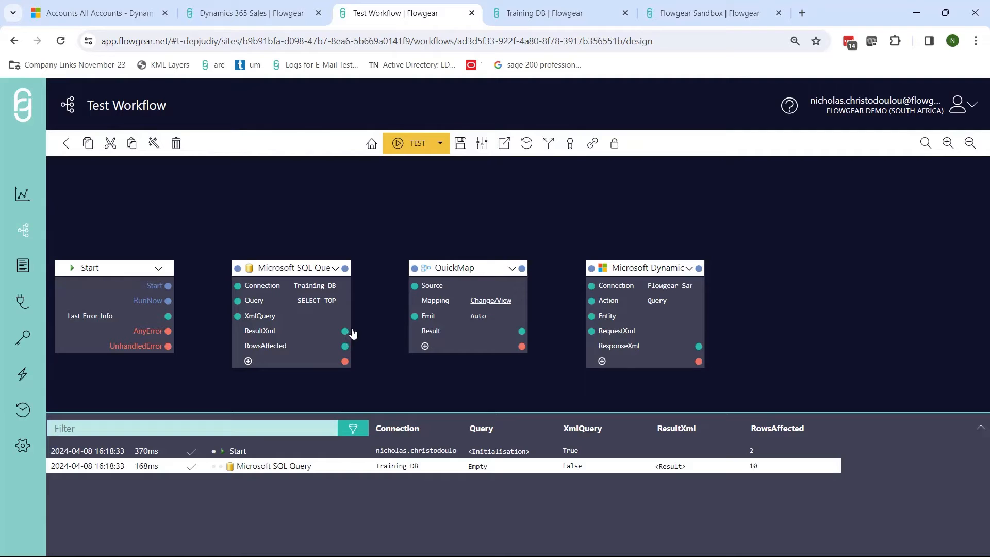
Link the SQL node's ResultXml to QuickMap's Source and apply the "Create account" sample to the Microsoft Dynamics 365 Sales node.
left_click_drag(345, 330, 415, 285)
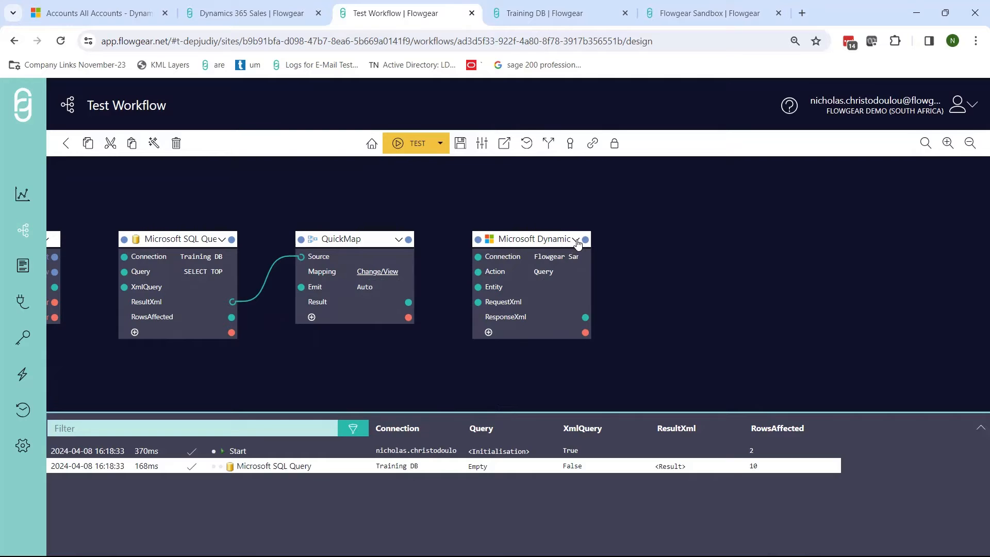
left_click(576, 240)
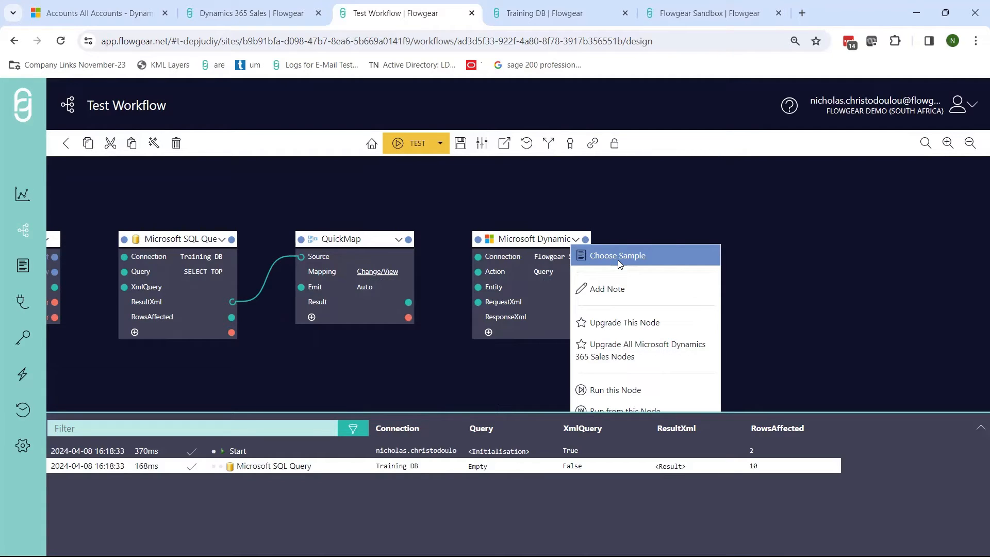
left_click(618, 260)
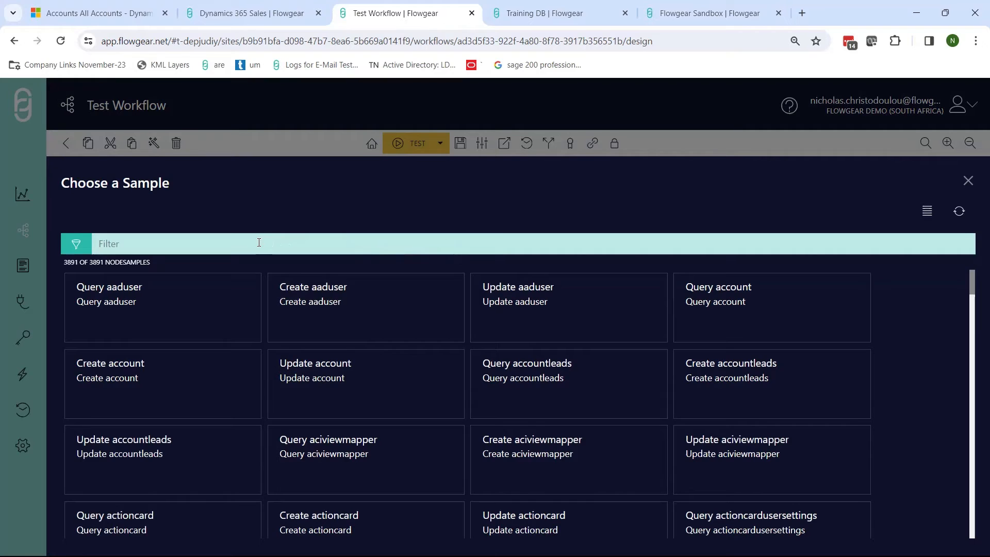
type("create acc")
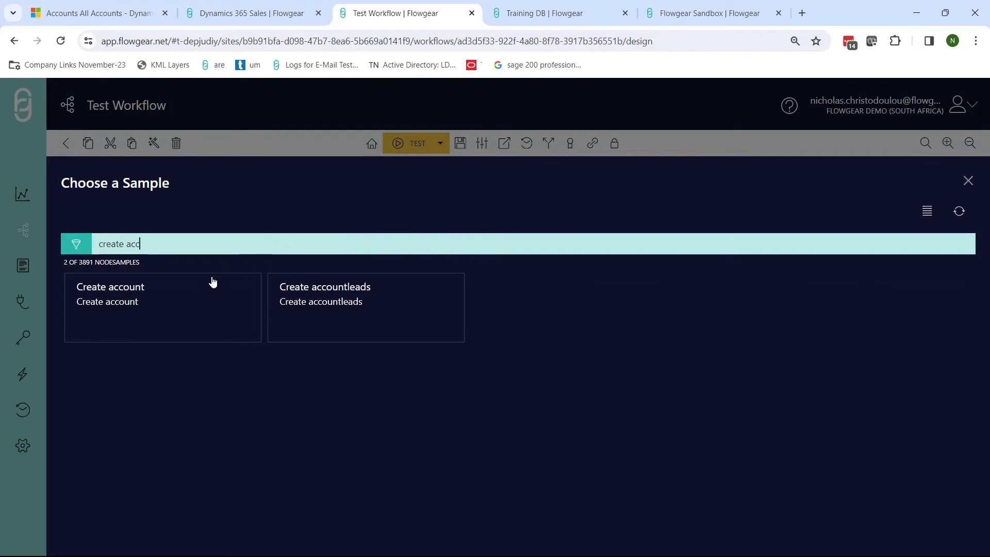
left_click(173, 307)
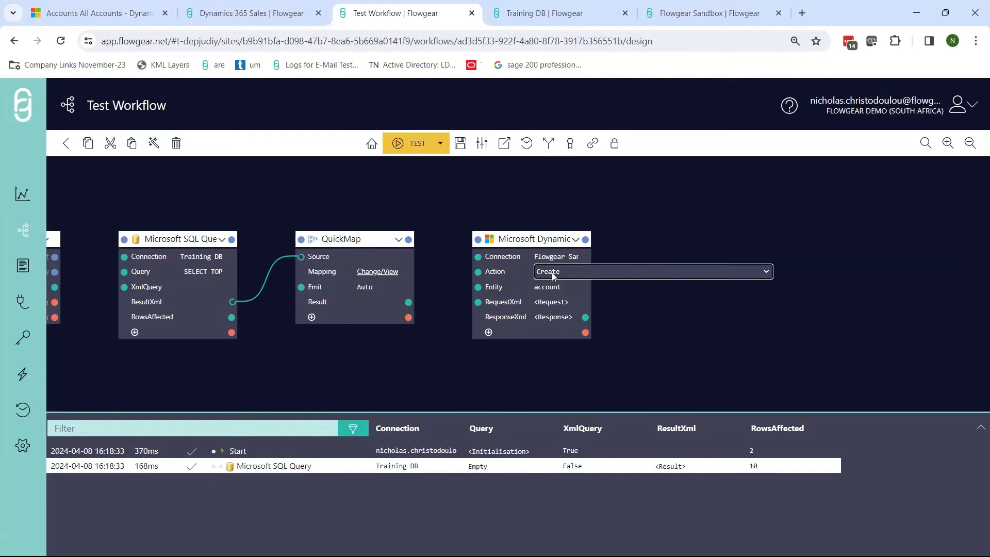
Review the Dynamics node's sample RequestXml and link QuickMap's Result output to the RequestXml input.
left_click(551, 286)
left_click(623, 333)
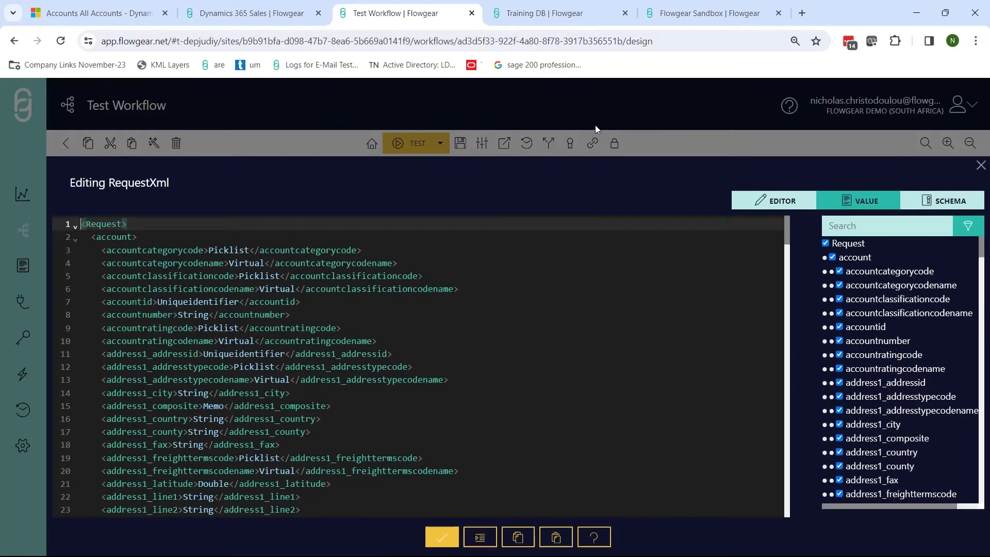
left_click(547, 268)
left_click(442, 537)
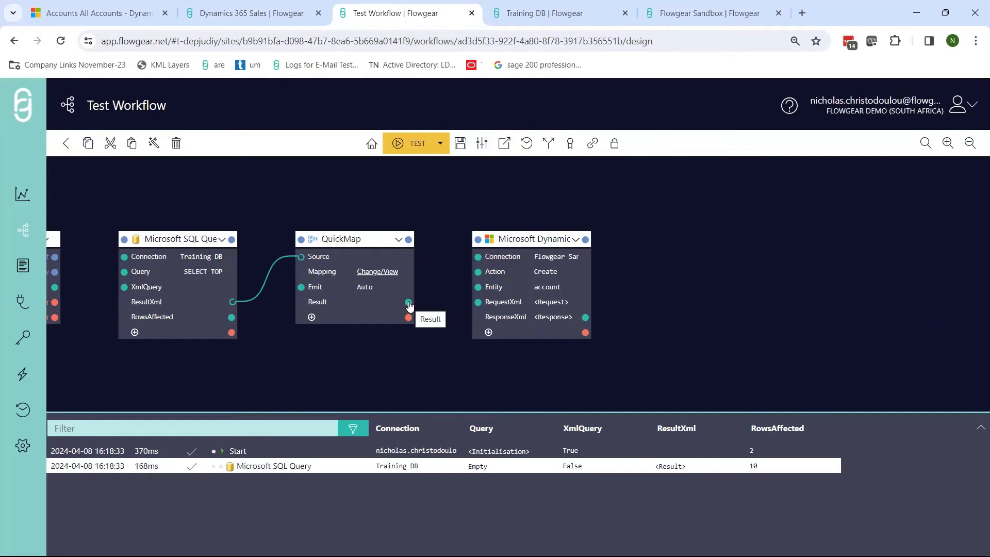
left_click_drag(409, 302, 465, 305)
left_click_drag(507, 348, 546, 353)
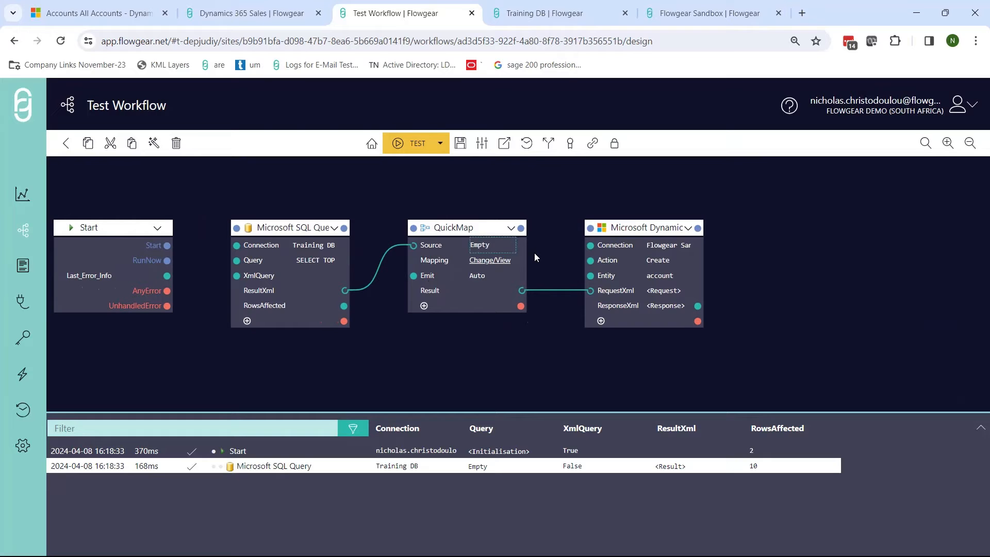
Open the QuickMap mapping, filter the target fields by "name", and map first_name to the account's name field.
left_click(494, 261)
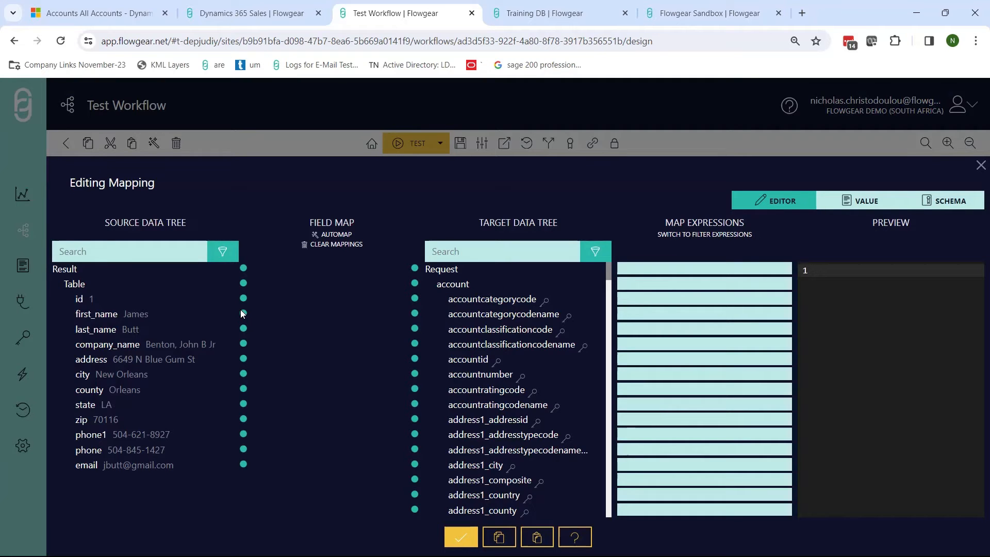
left_click(500, 255)
type("name")
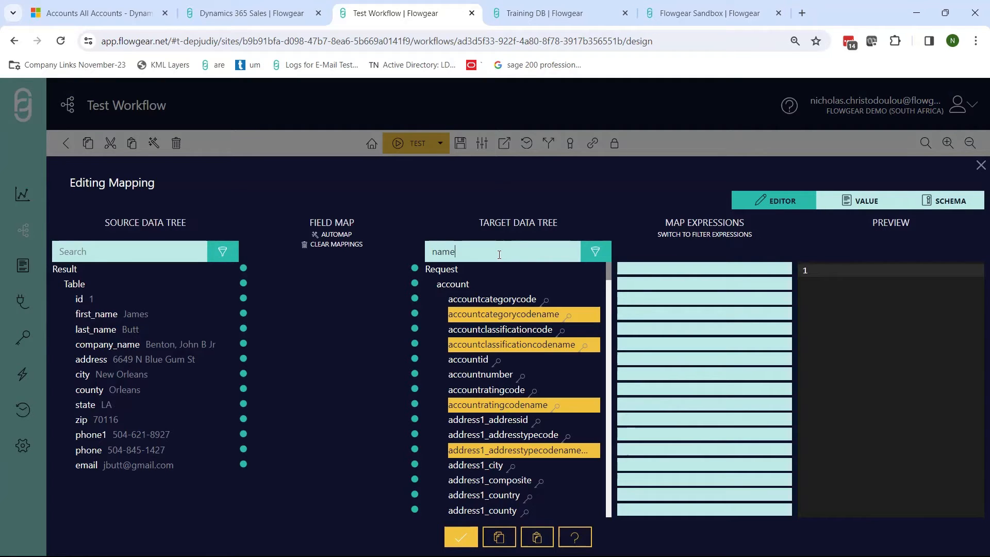
left_click(595, 251)
scroll(573, 325, "down", 15)
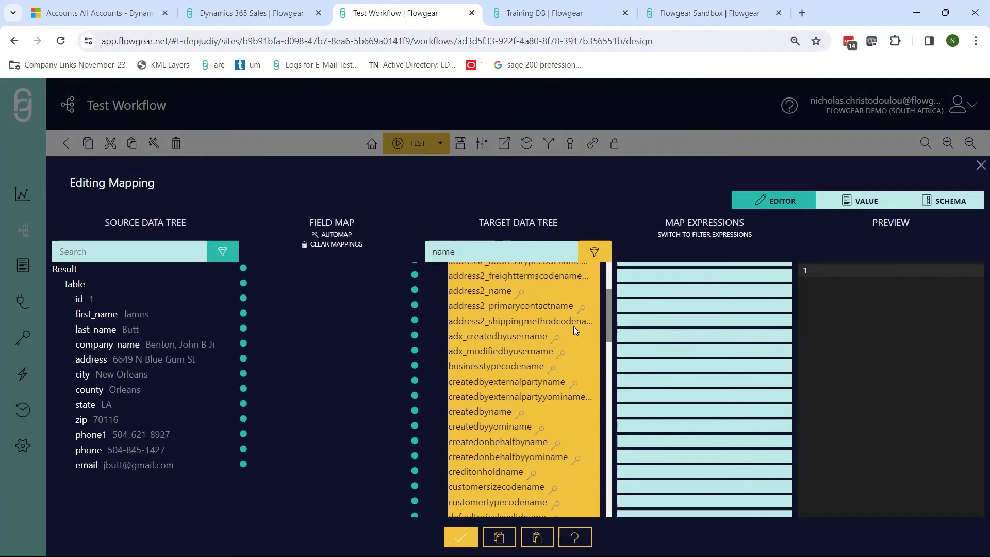
scroll(574, 328, "down", 3)
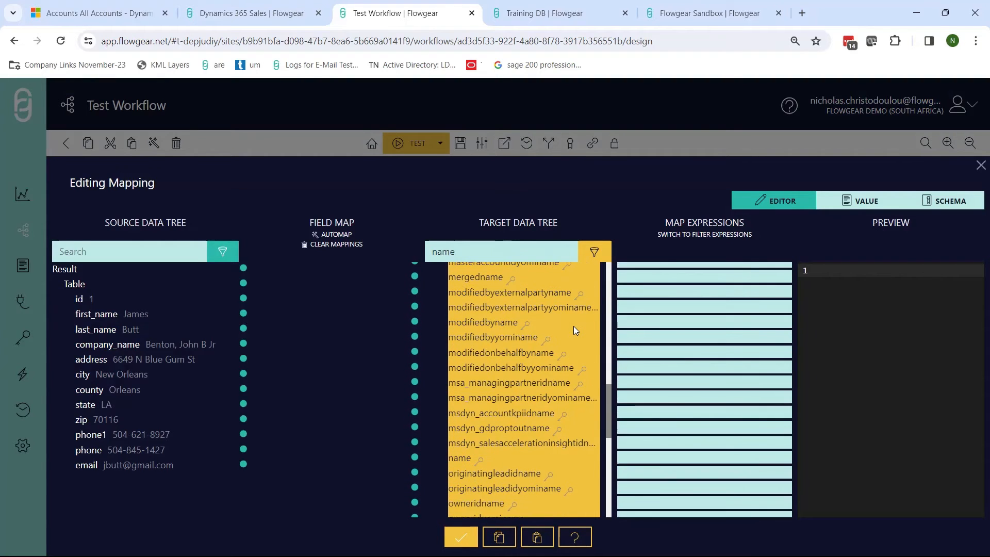
left_click_drag(478, 395, 243, 313)
mouse_move(291, 339)
left_mouse_down()
mouse_move(402, 403)
mouse_move(416, 393)
left_mouse_up()
Remove the filter from the target data tree and map the source Table to the target account.
scroll(526, 370, "up", 2)
scroll(524, 367, "up", 10)
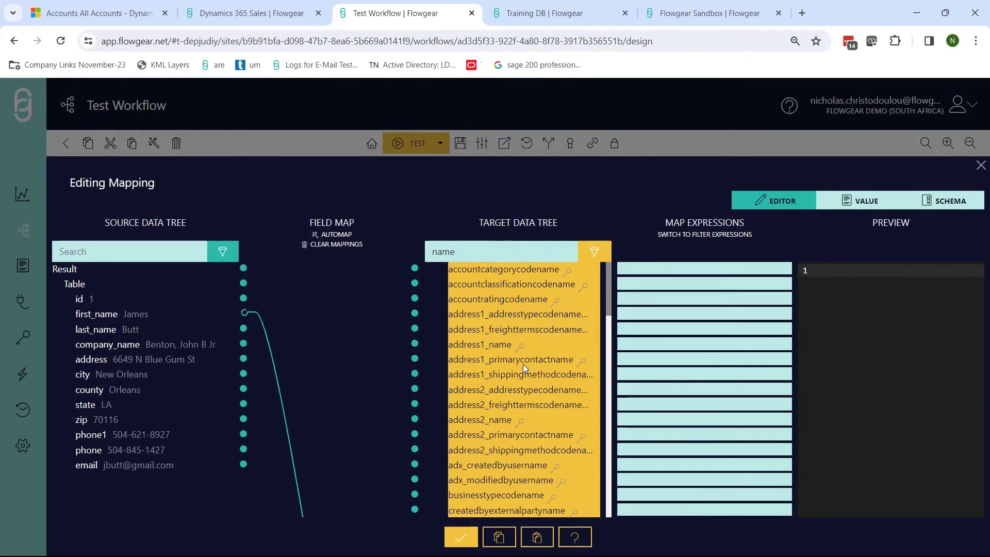
left_click(581, 258)
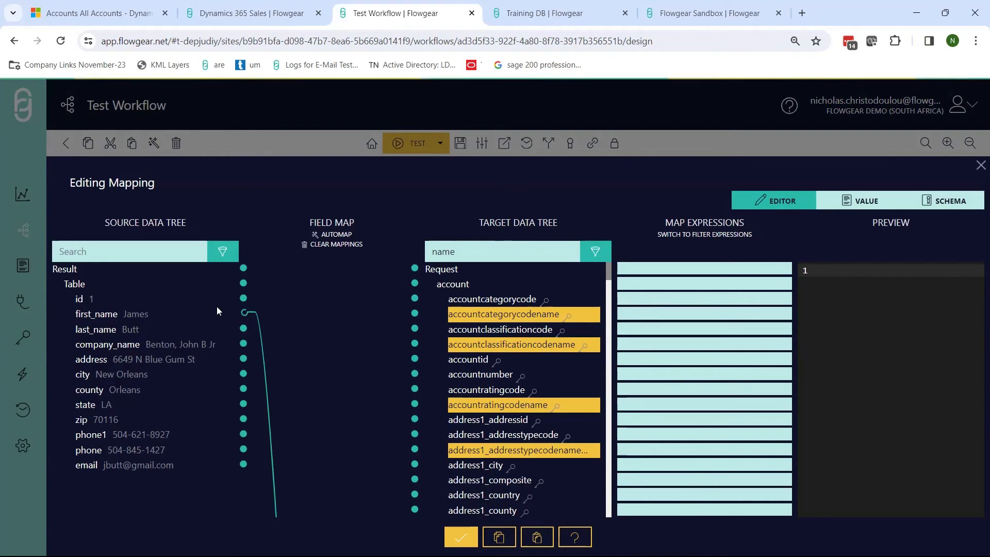
left_click_drag(244, 283, 414, 284)
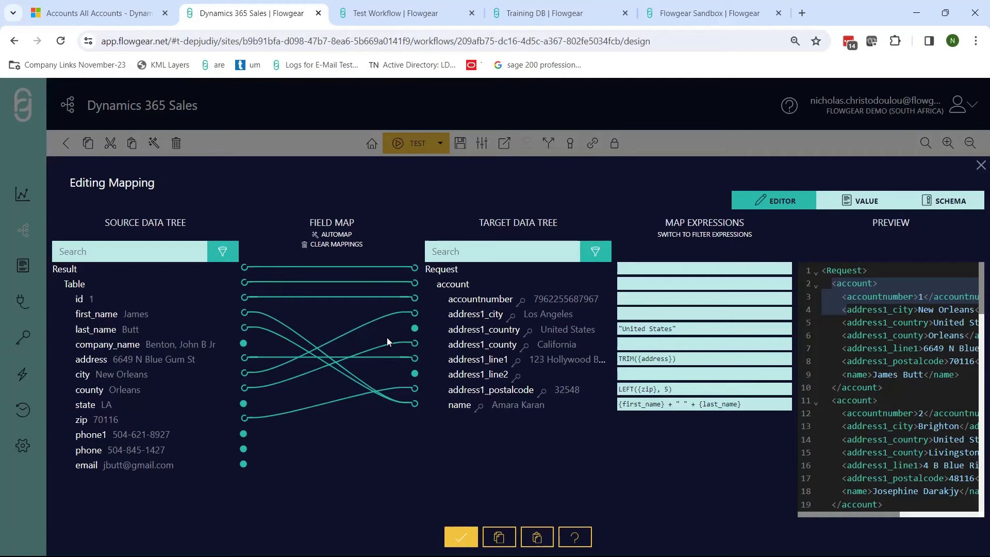
In the Dynamics 365 Sales workflow's mapping, examine the preview and the country, address line, postal code and name expressions, and close the mapping.
left_click(907, 335)
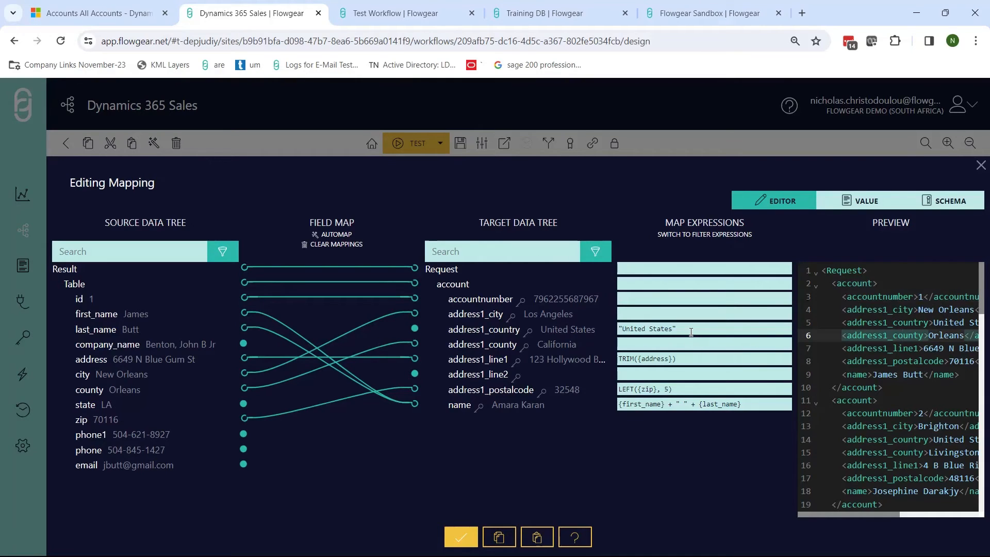
left_click(717, 332)
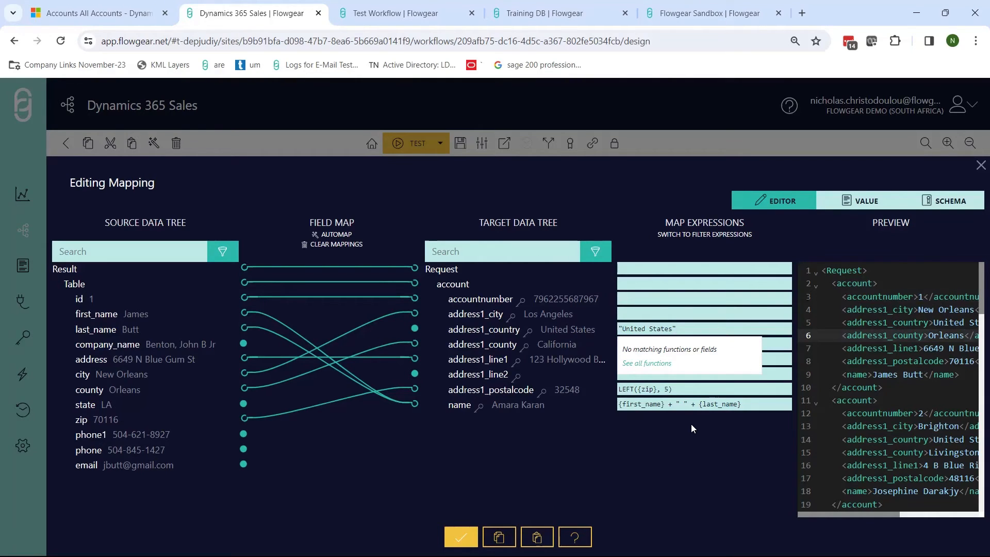
left_click(693, 404)
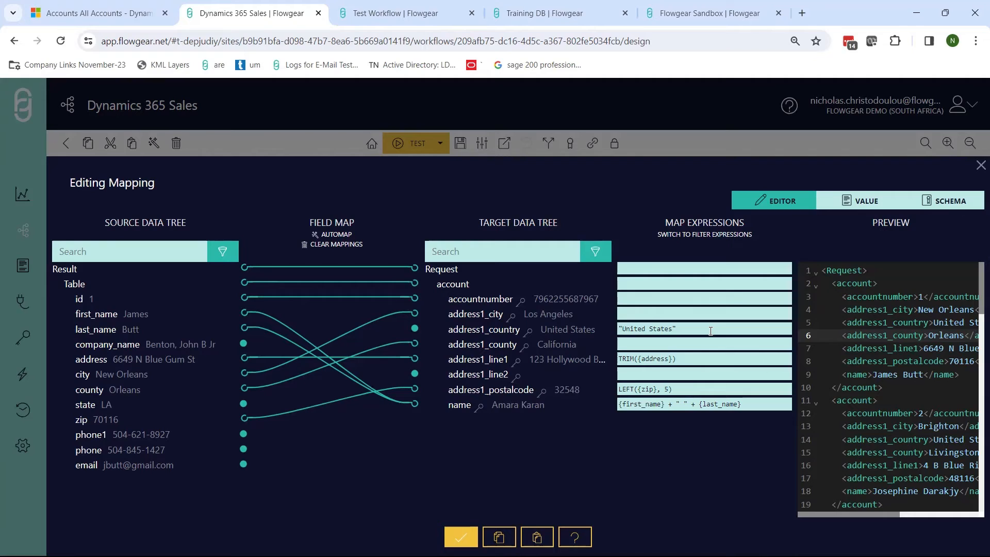
left_click(691, 358)
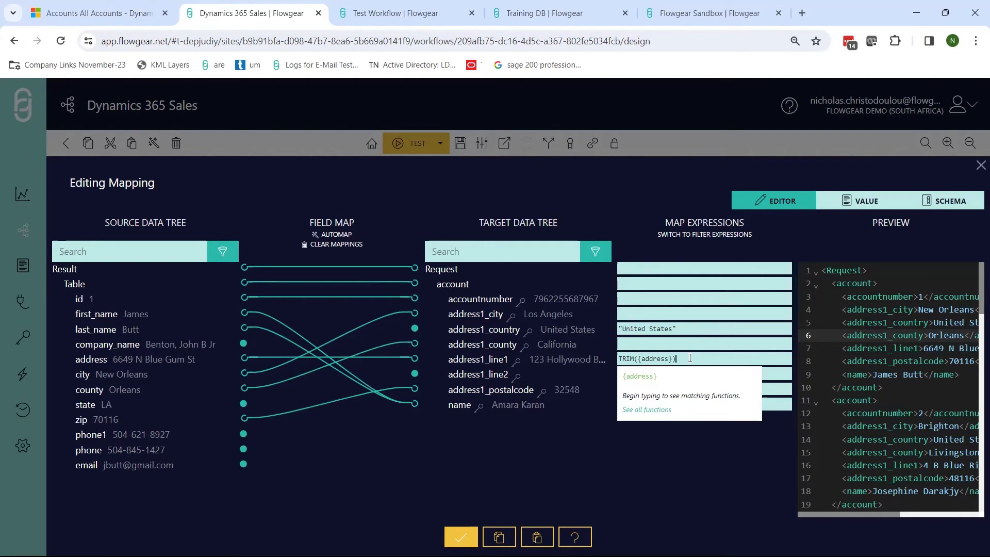
left_click(682, 386)
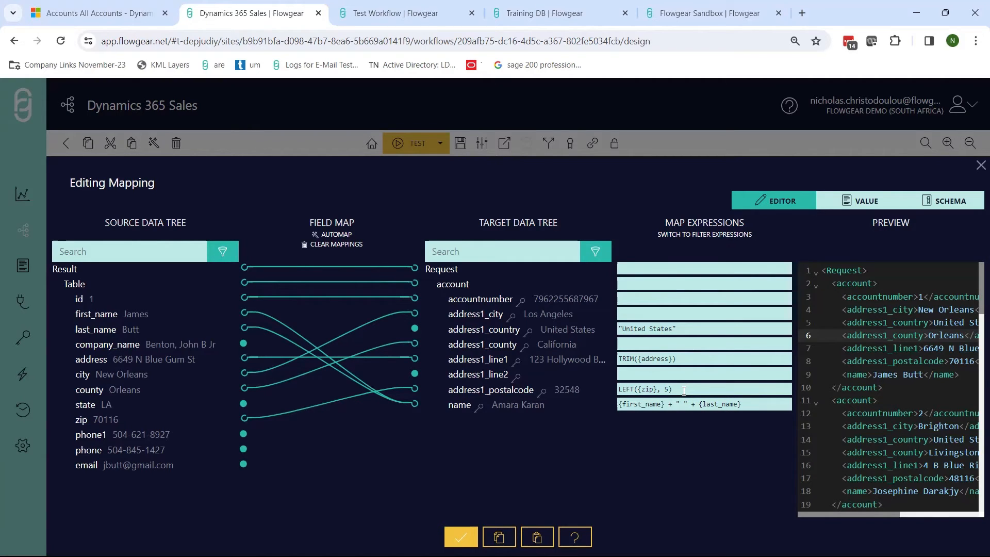
left_click(753, 404)
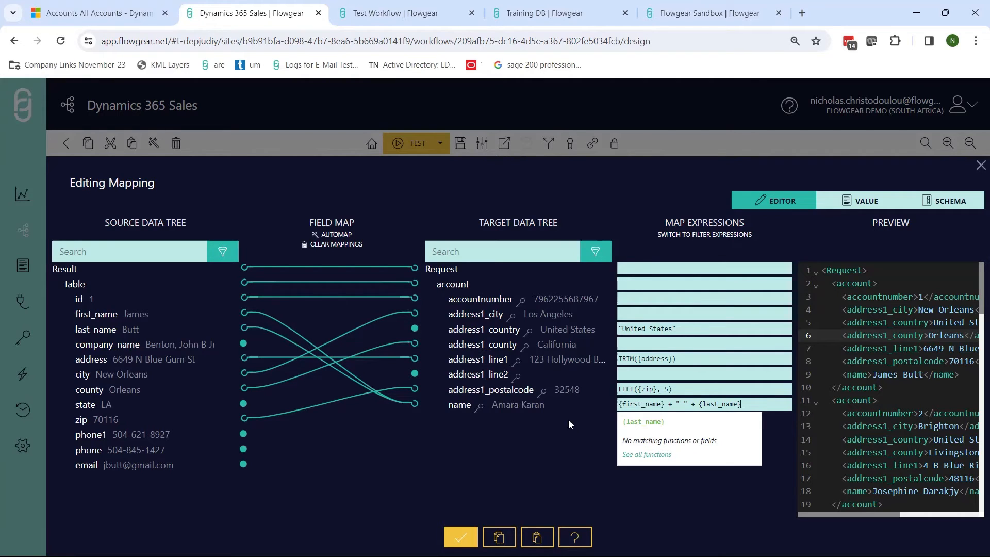
left_click(586, 409)
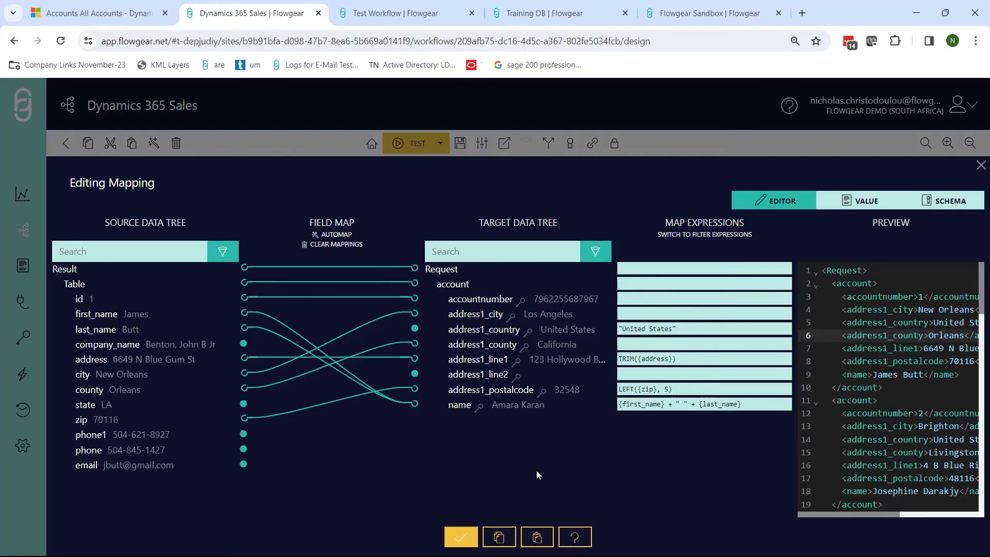
left_click(461, 536)
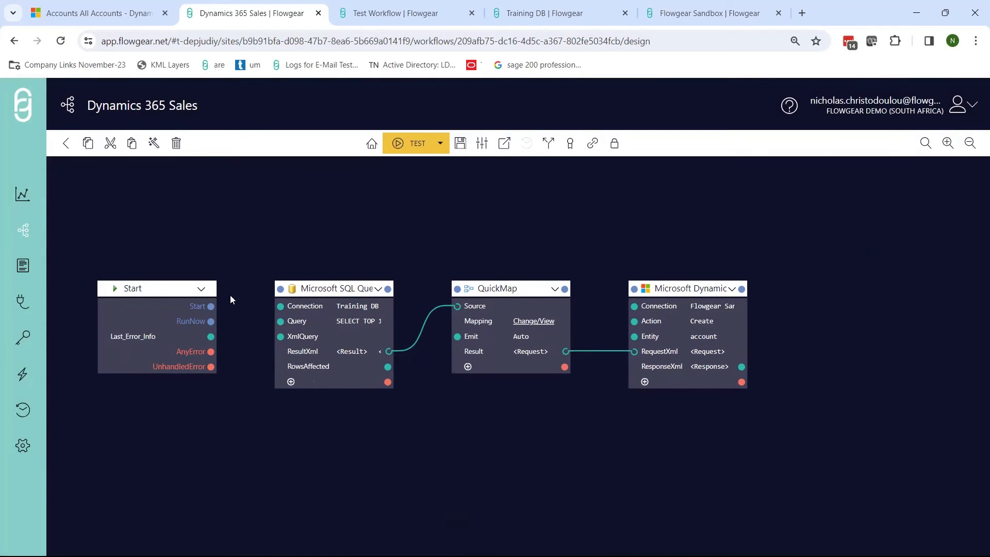
Link the execution flow from Start's RunNow through Microsoft SQL Query and QuickMap to the Microsoft Dynamics 365 Sales node.
left_click_drag(265, 293, 280, 289)
left_click_drag(389, 289, 453, 291)
left_click_drag(565, 288, 634, 289)
left_click_drag(649, 253, 608, 235)
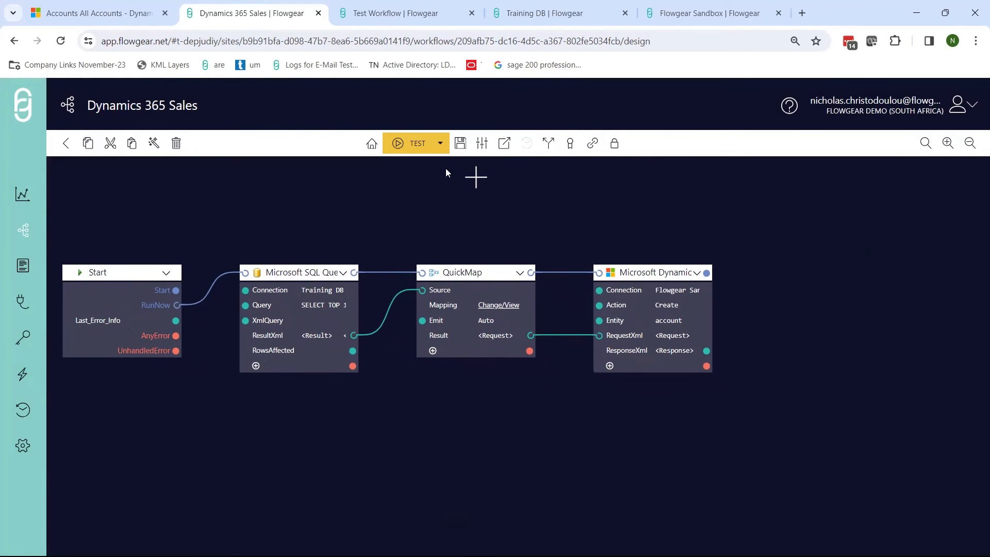
Test-run the Dynamics 365 Sales workflow and inspect the ResultXml logged for the Microsoft SQL Query node.
left_click(415, 146)
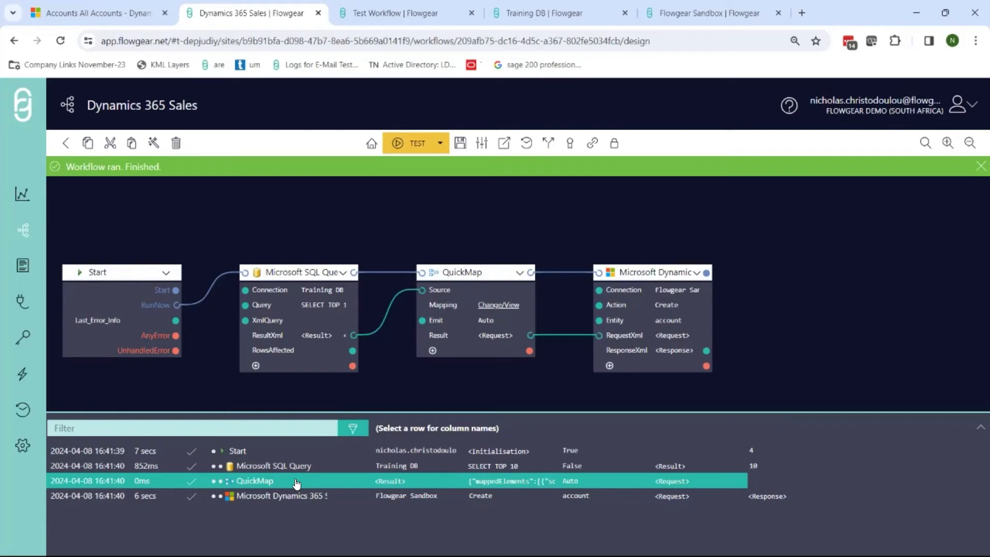
left_click(670, 467)
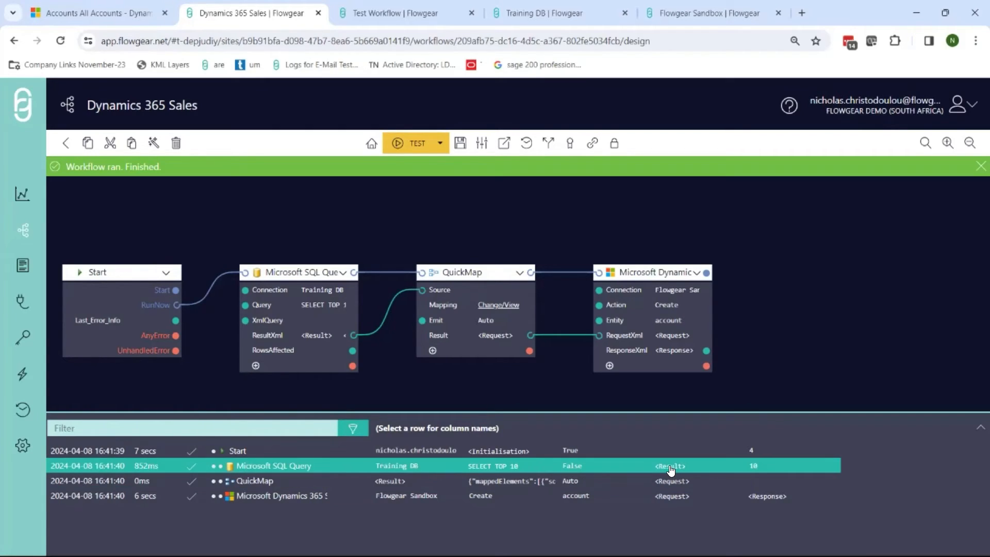
left_click(672, 466)
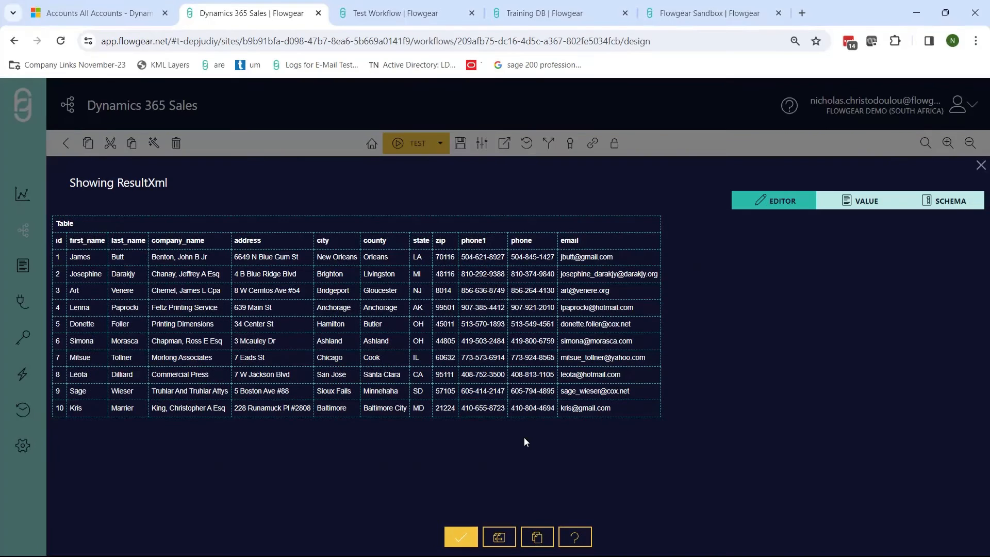
left_click(463, 536)
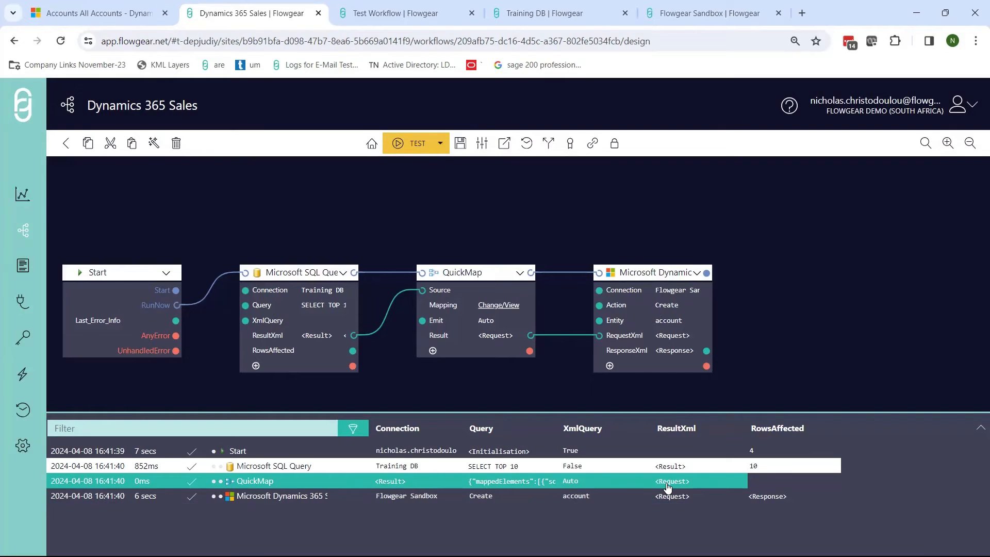
Inspect the logged QuickMap Result as a table and as raw XML, and view the Microsoft Dynamics 365 Sales node's ResponseXml.
left_click(295, 484)
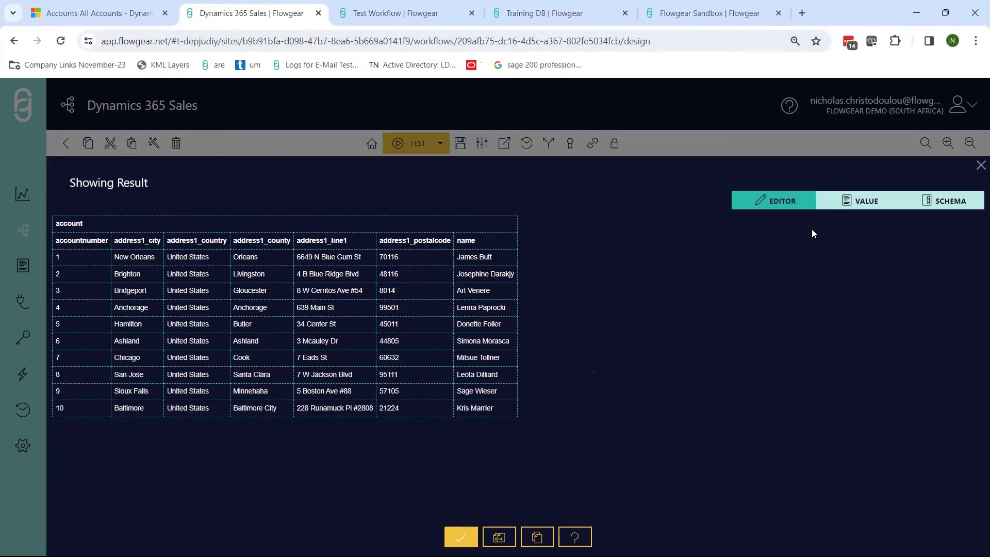
left_click(864, 205)
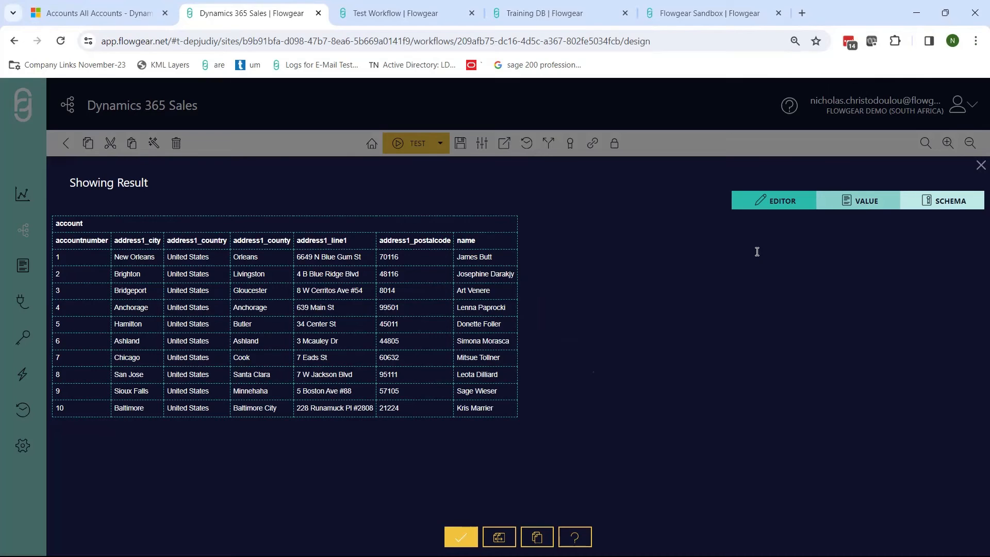
scroll(671, 310, "down", 3)
scroll(646, 335, "down", 4)
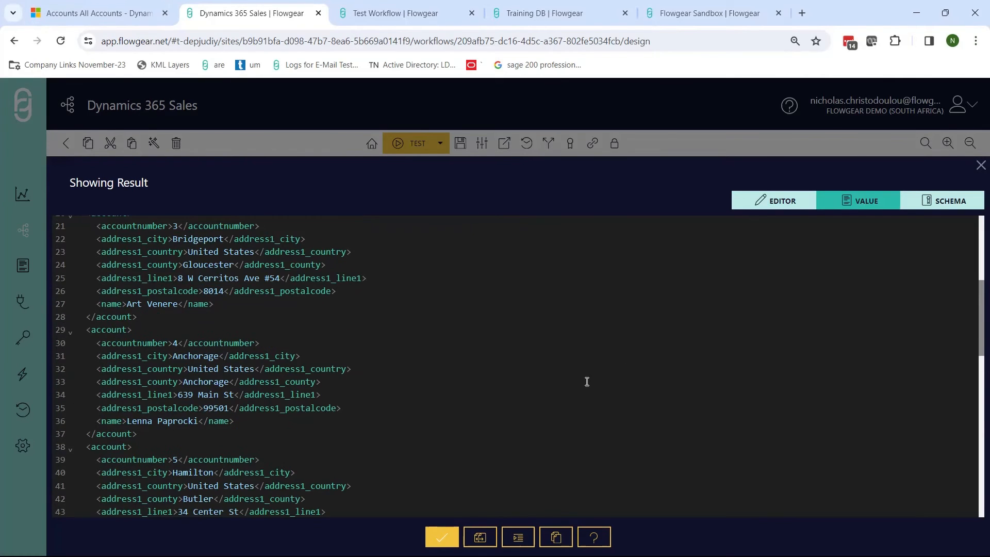
left_click(442, 537)
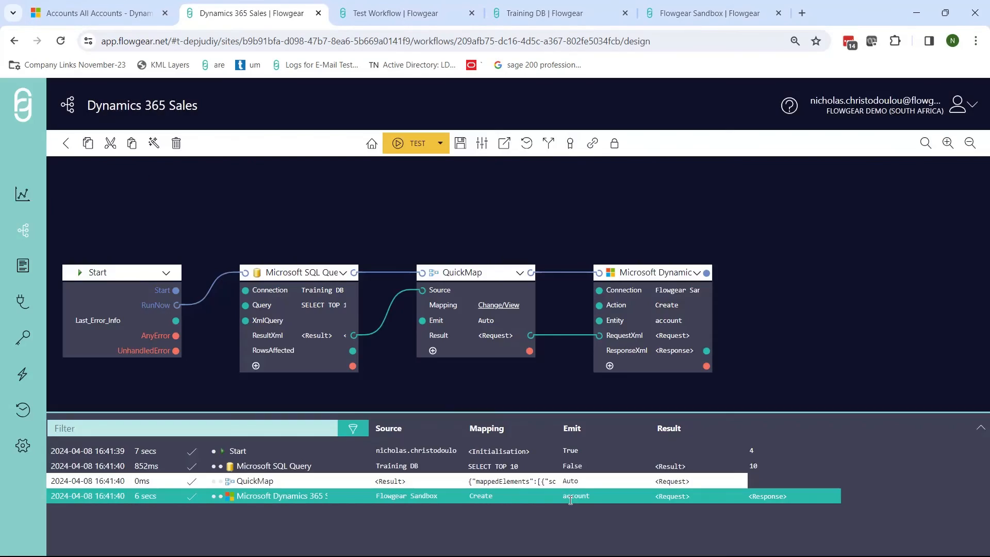
left_click(774, 497)
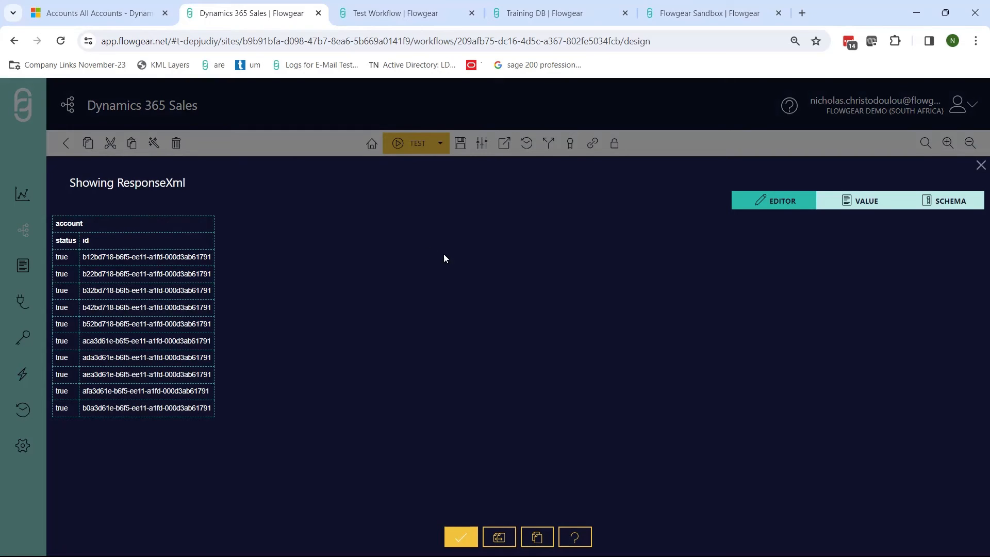
Switch to Dynamics 365, refresh the All Accounts list and check it for the accounts created from the SQL contacts.
left_click(102, 15)
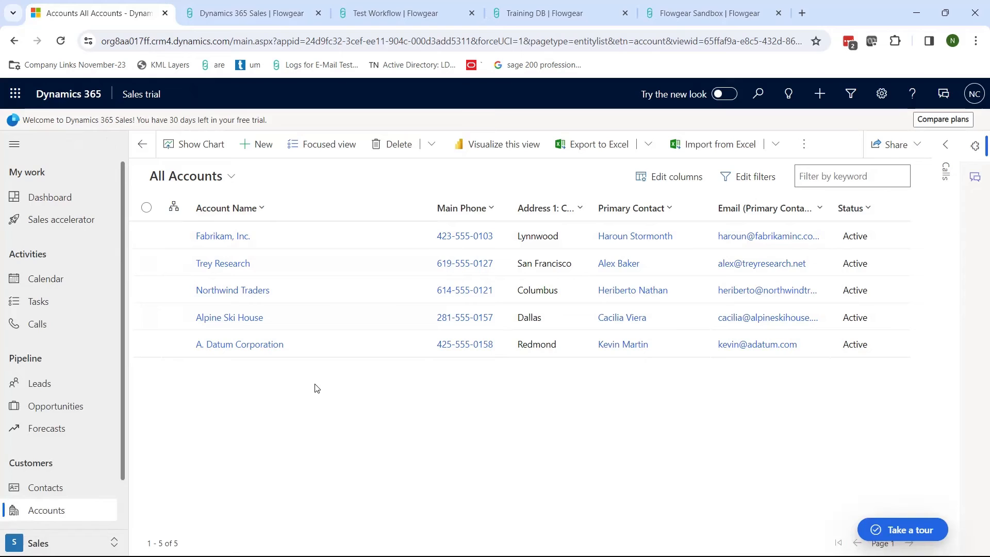
key("F5")
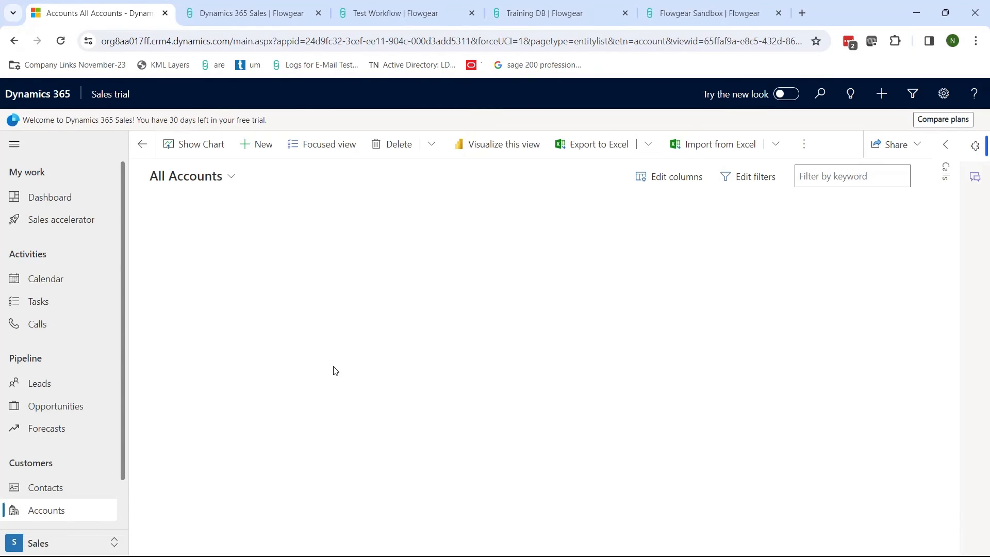
scroll(323, 364, "down", 3)
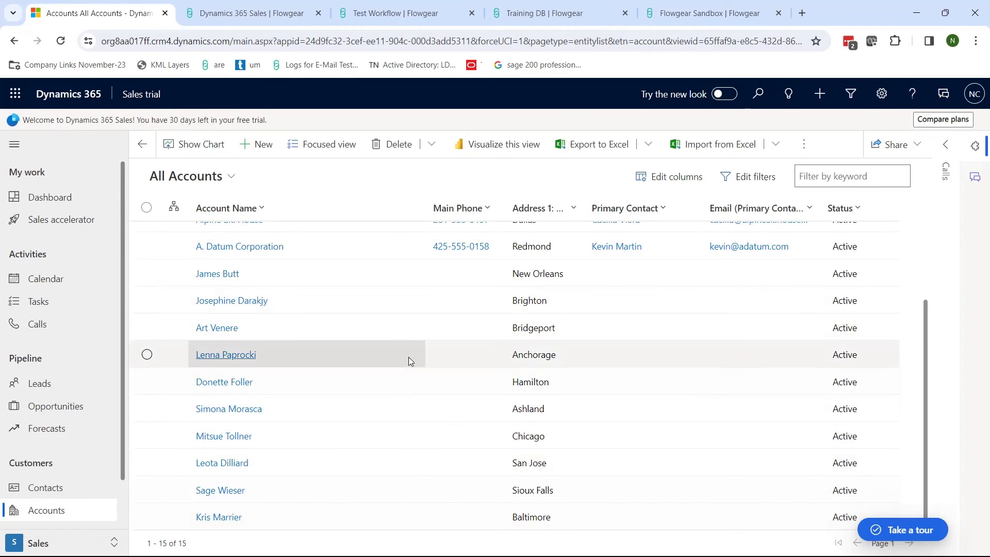
scroll(464, 351, "up", 3)
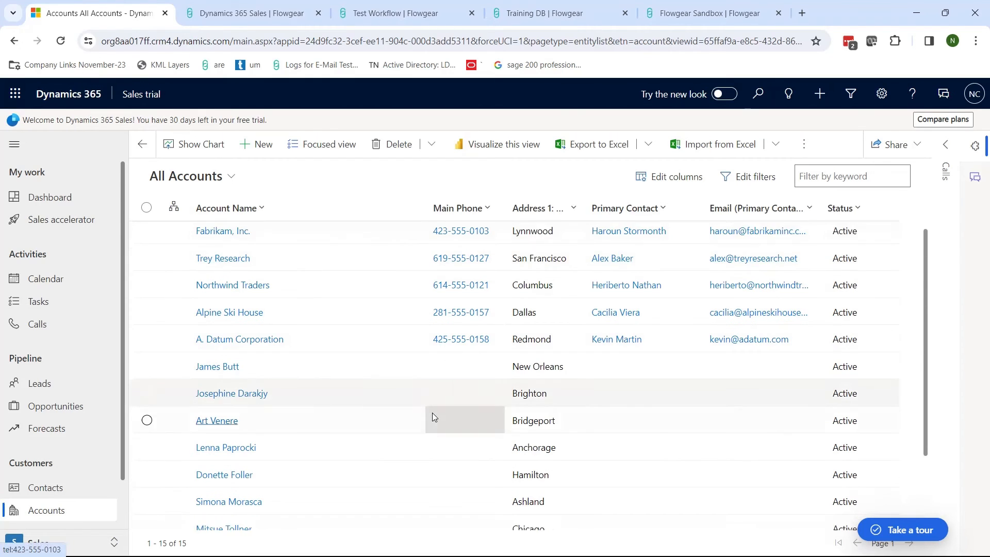
scroll(432, 413, "down", 3)
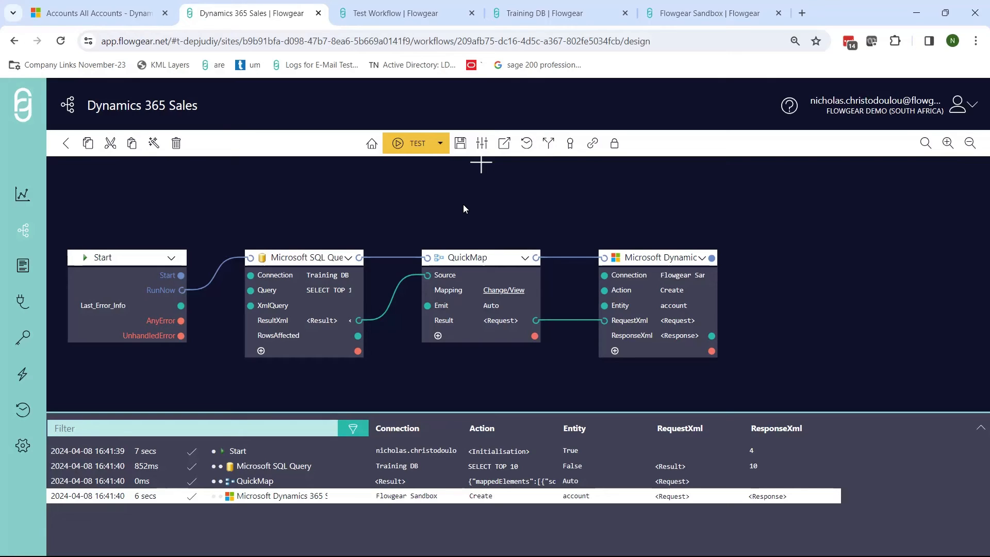
left_click(593, 222)
left_click_drag(651, 256, 624, 251)
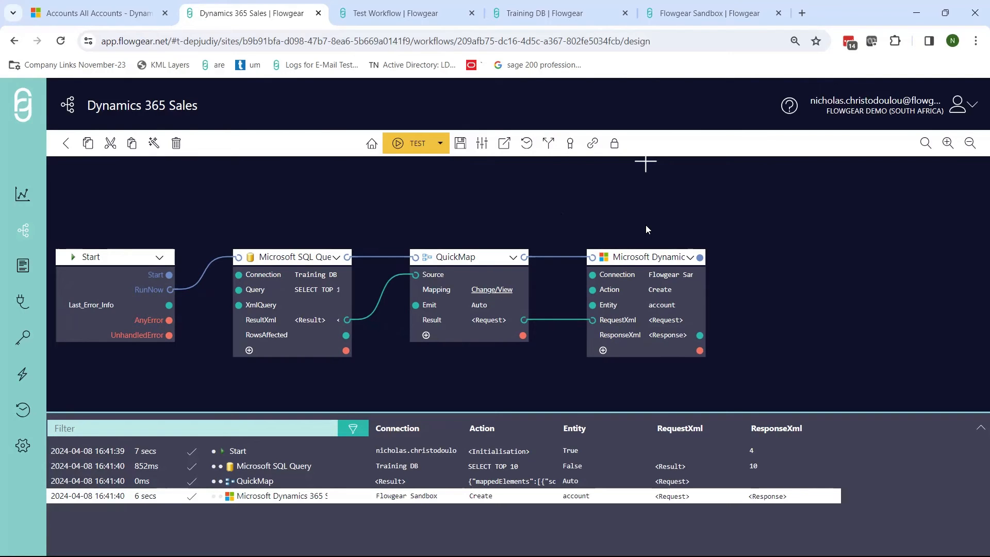
left_click(642, 257)
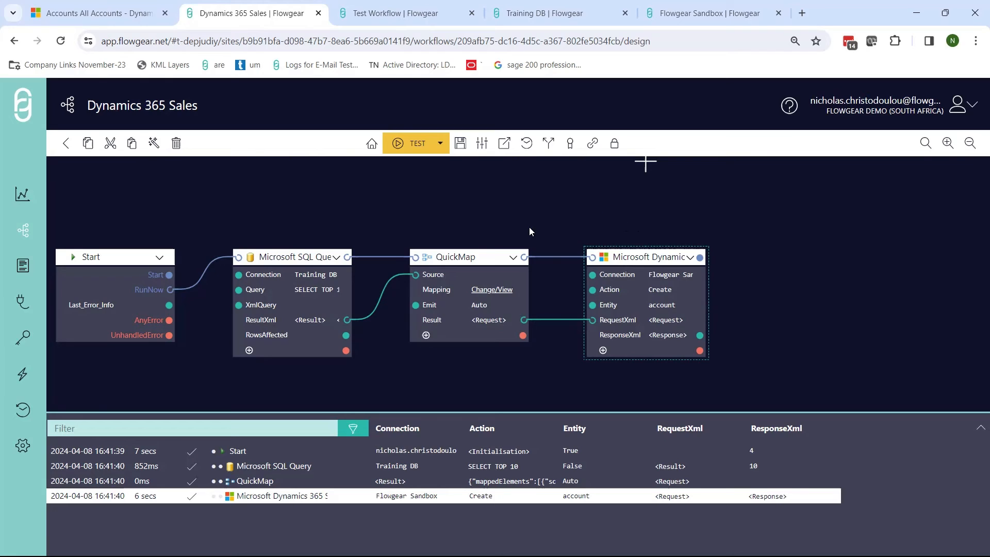
left_click(467, 257)
left_click_drag(764, 266, 726, 267)
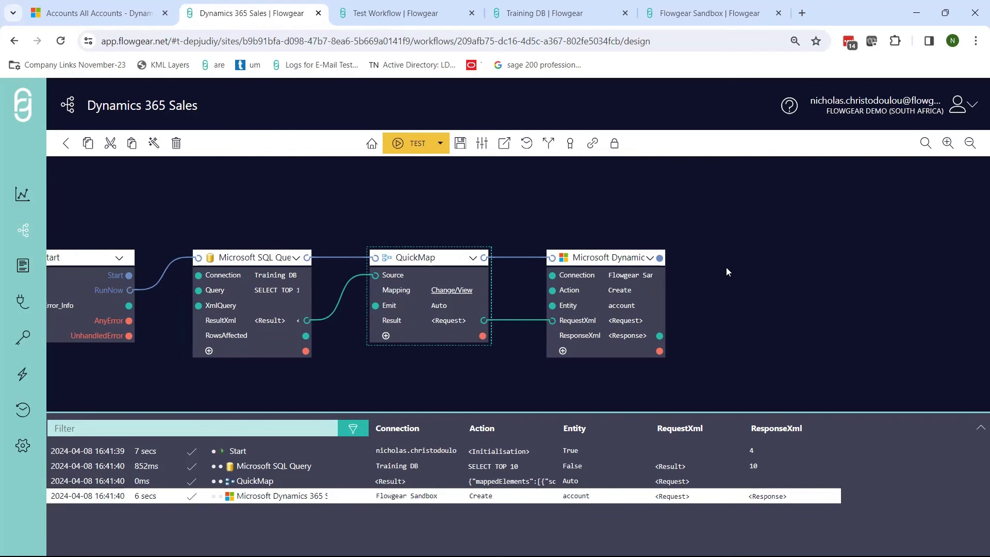
Browse the available nodes in the workflow's node chooser and close it without adding one.
left_click(784, 271)
scroll(610, 342, "down", 6)
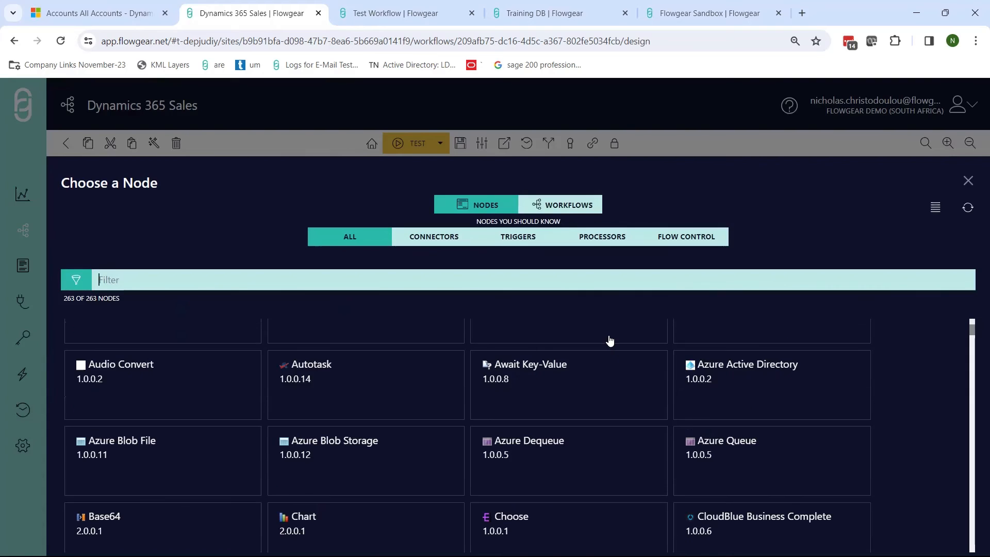
scroll(610, 342, "up", 6)
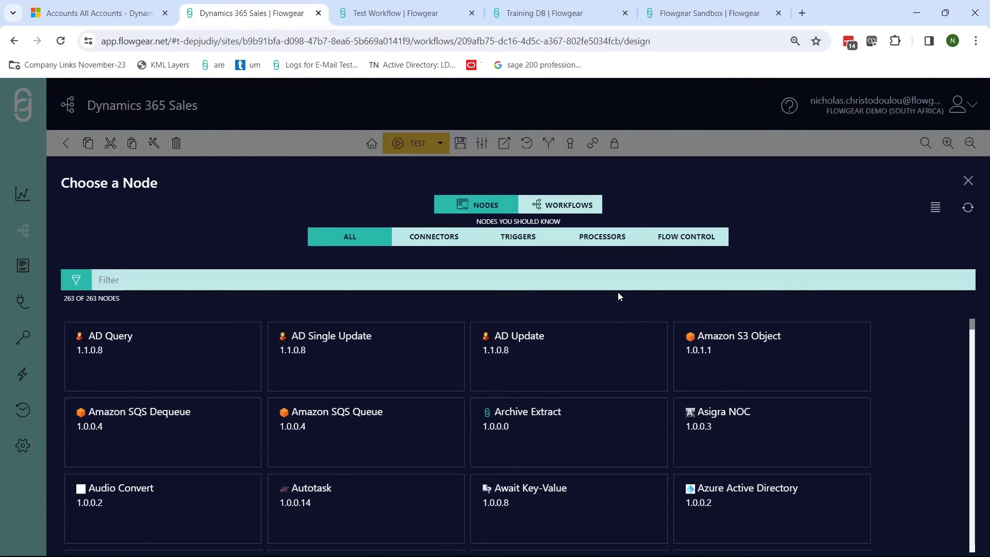
left_click(567, 108)
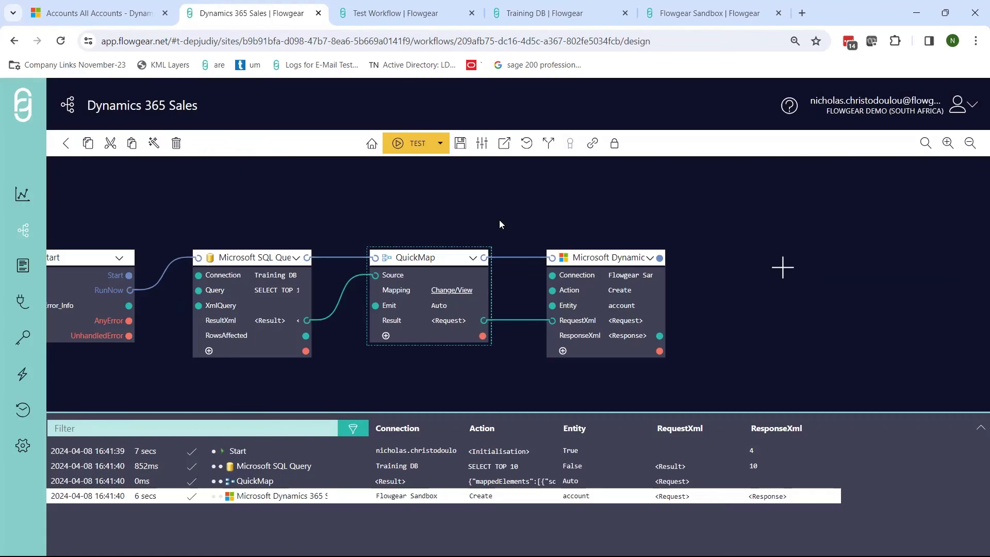
left_click_drag(480, 212, 543, 219)
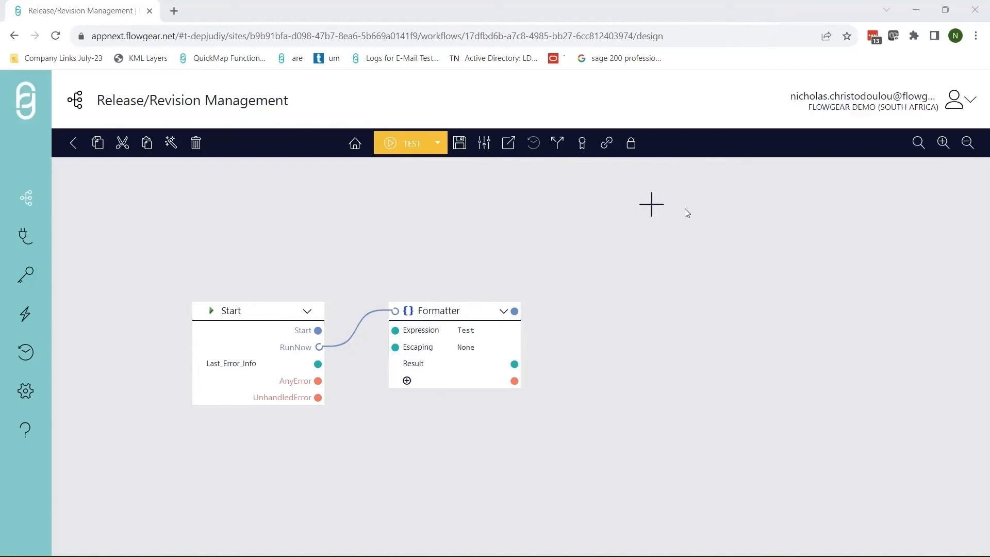
In the Release/Revision Management workflow's settings, set the API binding to GET with the endpoint /custom and copy its URL.
left_click(483, 146)
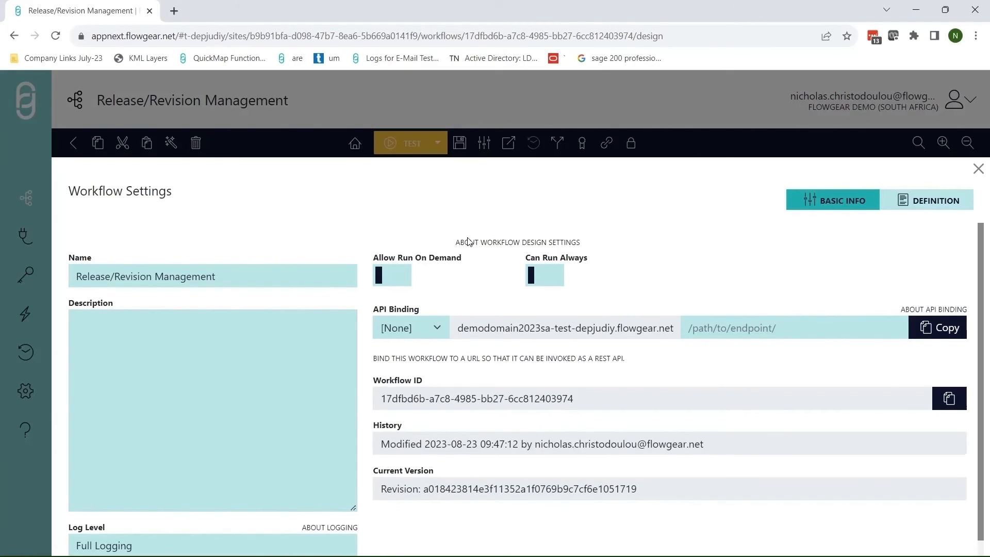
left_click(434, 333)
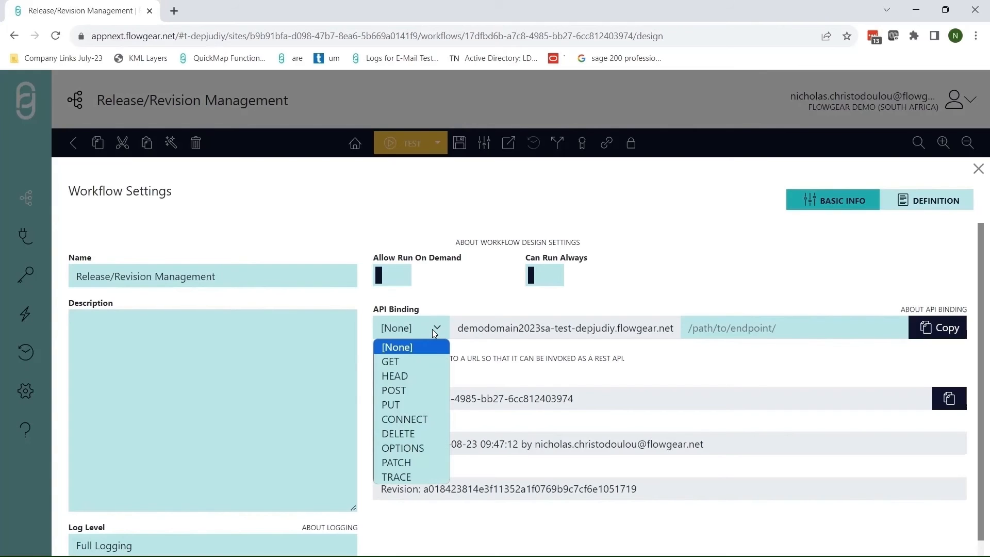
left_click(414, 360)
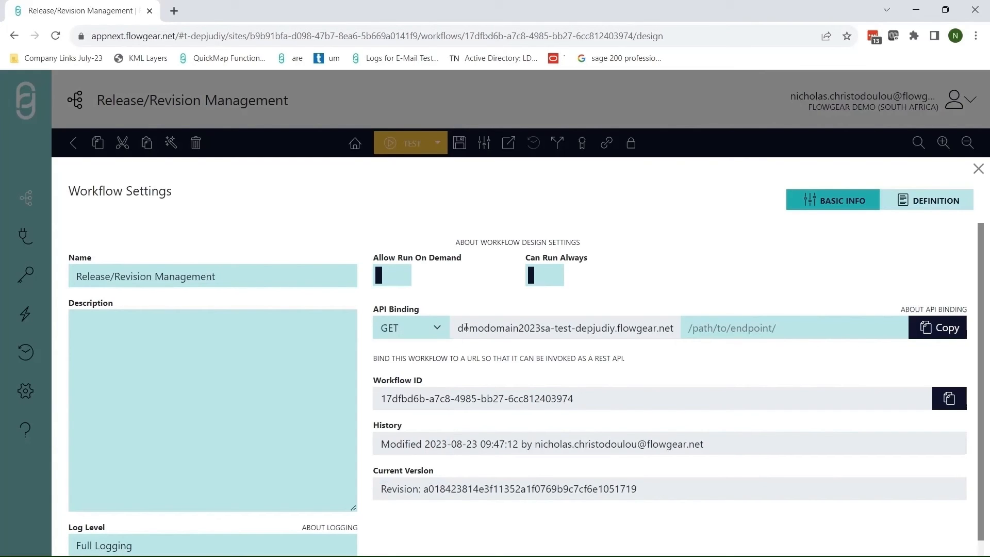
left_click_drag(463, 329, 624, 341)
left_click(634, 335)
left_click(726, 329)
type("/custom")
left_click(933, 332)
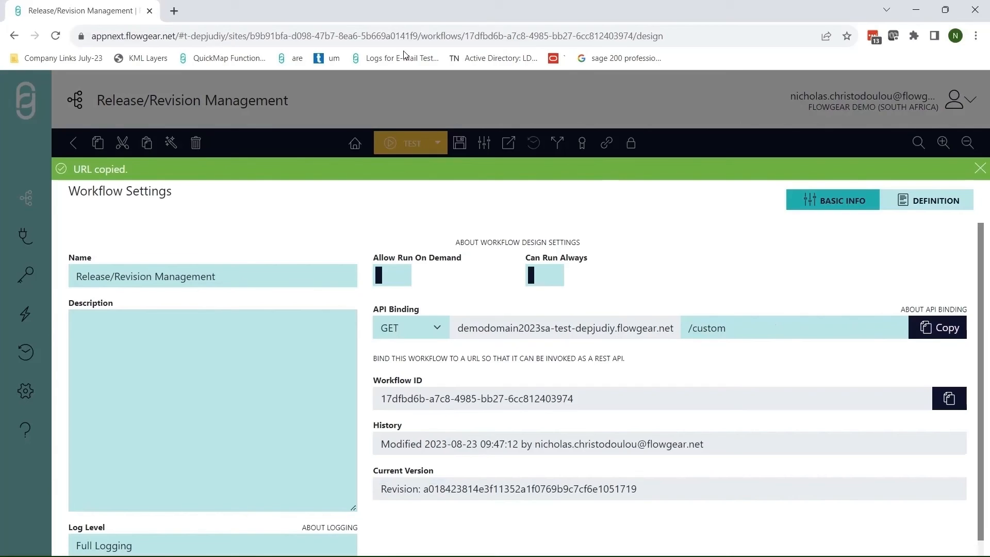
Paste the copied API binding URL into the browser's address bar and clear it again without loading it.
left_click(340, 38)
key("ctrl+v")
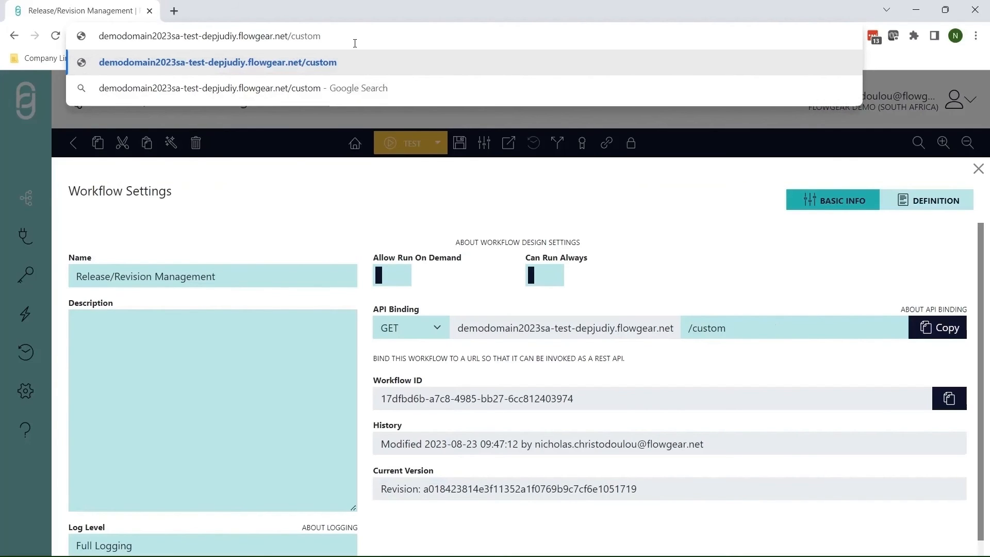
key("ctrl+a")
key("BackSpace")
Remove the /custom endpoint path, reset the API binding method to [None] and close the workflow settings.
triple_click(719, 329)
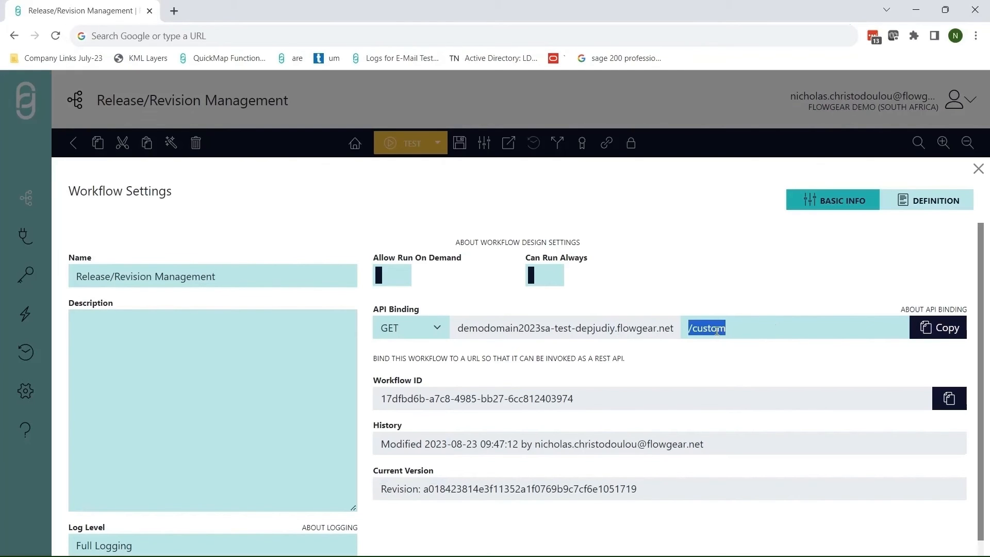
key("BackSpace")
left_click(437, 328)
key("Up")
key("Return")
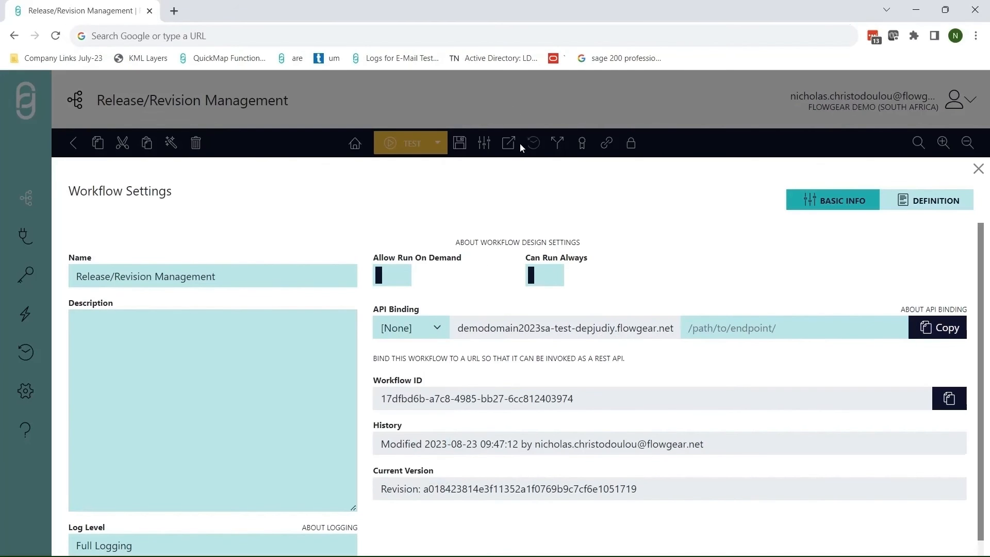
left_click(520, 144)
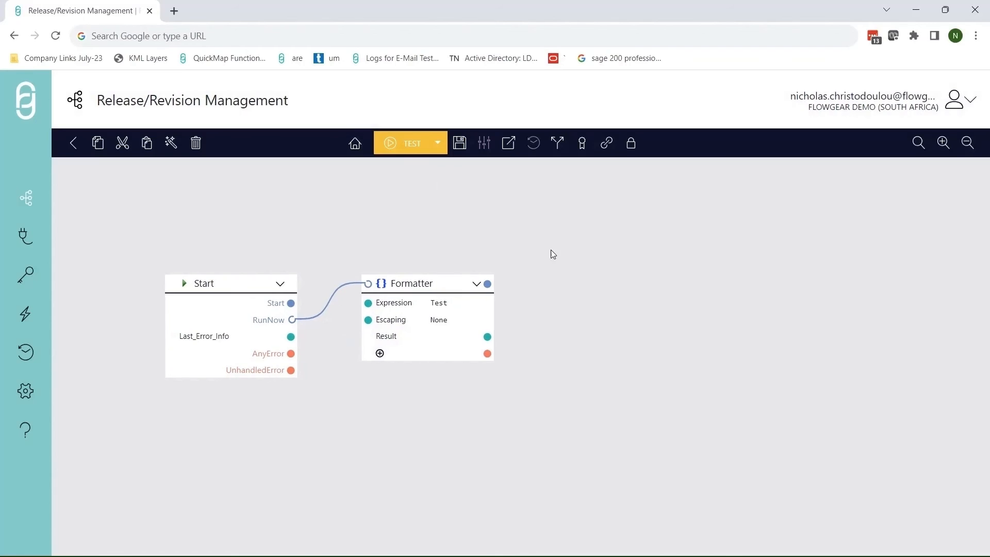
Show the Release/Revision Management workflow's revision history, look through the listed commits, and open revision 6b6db194.
left_click_drag(553, 254, 528, 252)
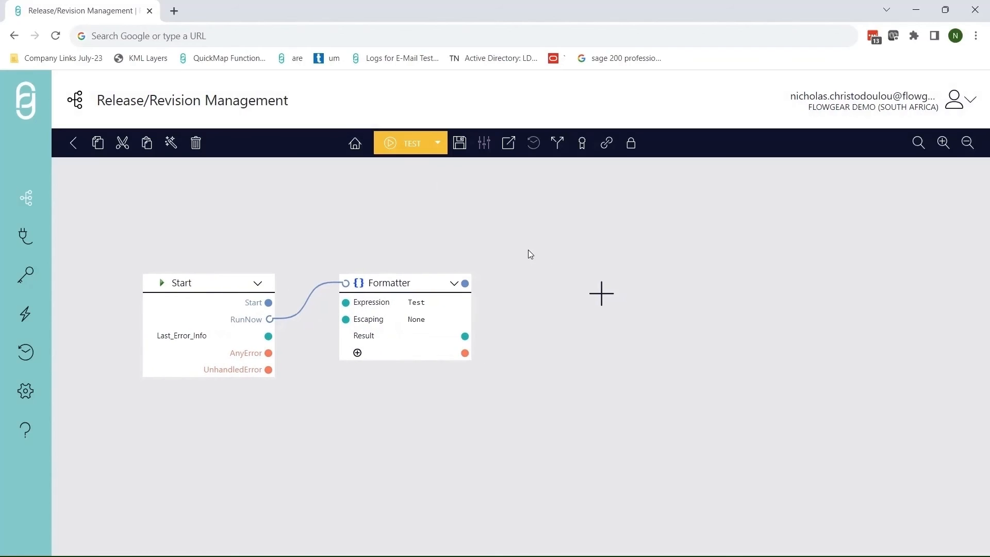
left_click(559, 146)
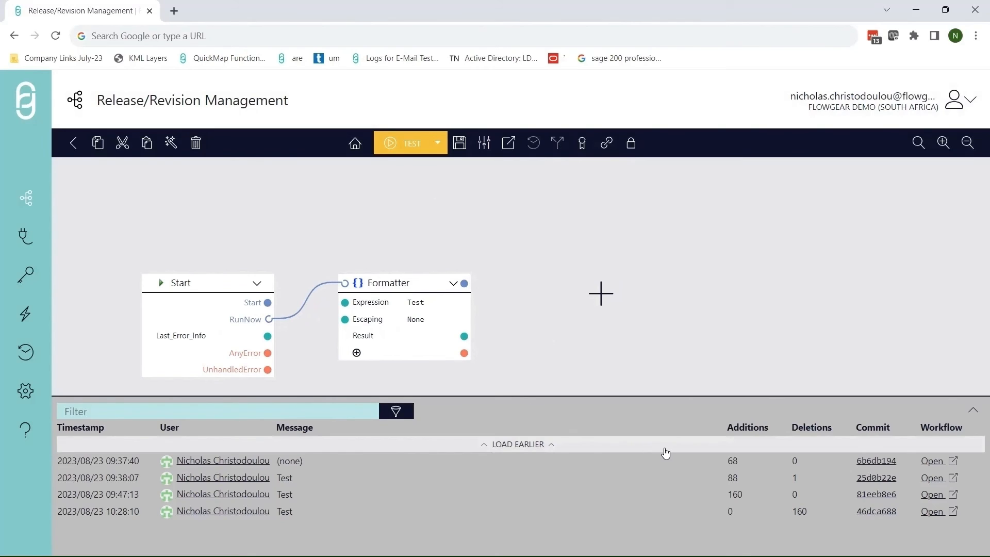
left_click(798, 473)
left_click(807, 467)
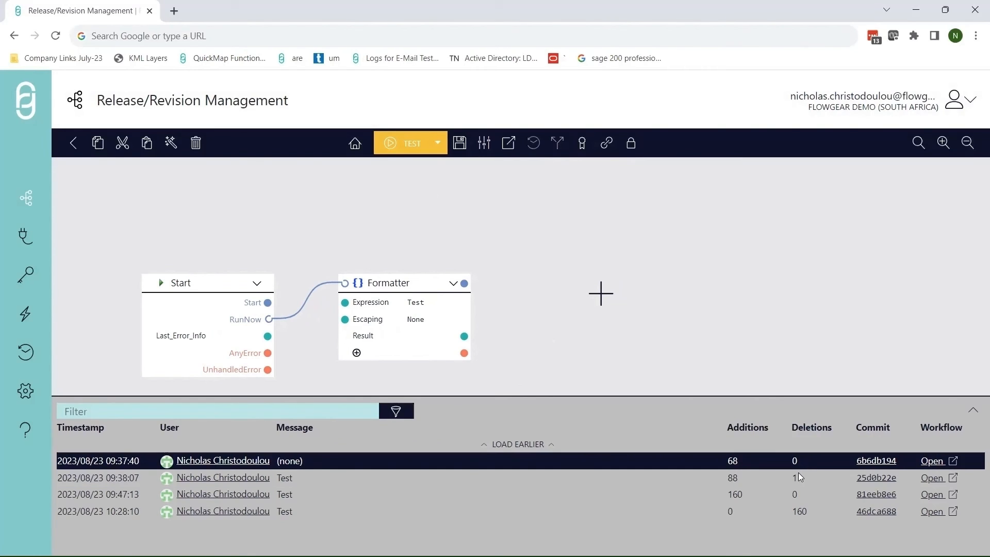
left_click(806, 476)
left_click(848, 493)
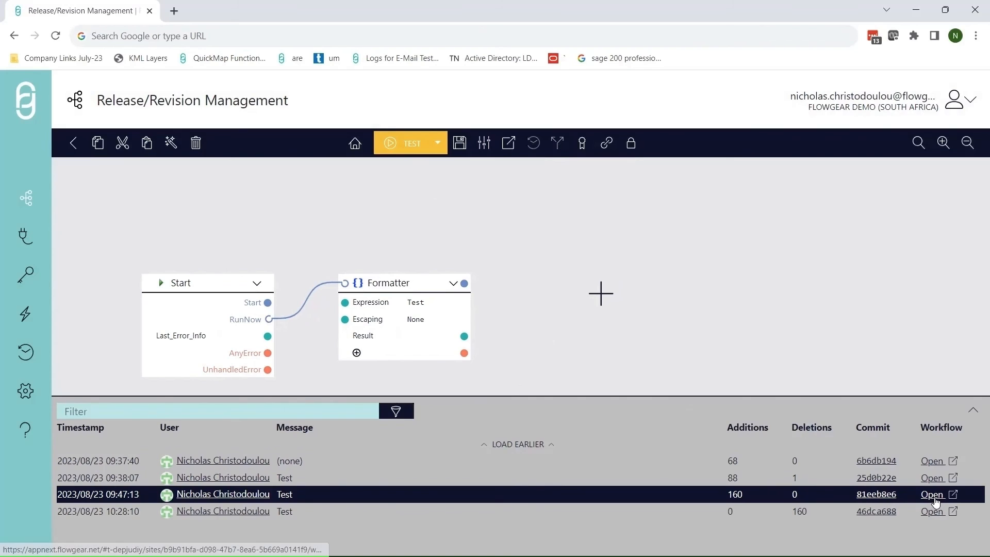
left_click(935, 480)
left_click(936, 467)
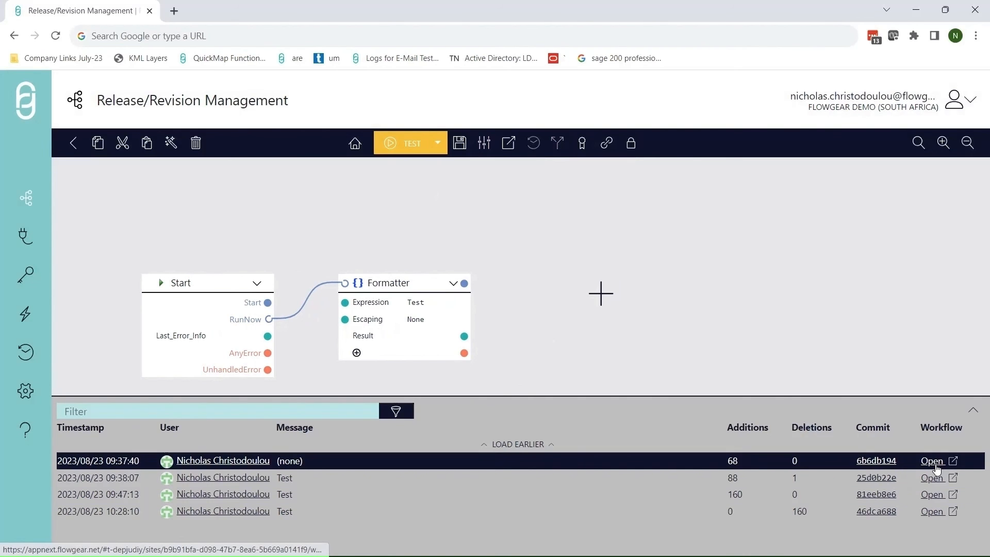
left_click(933, 462)
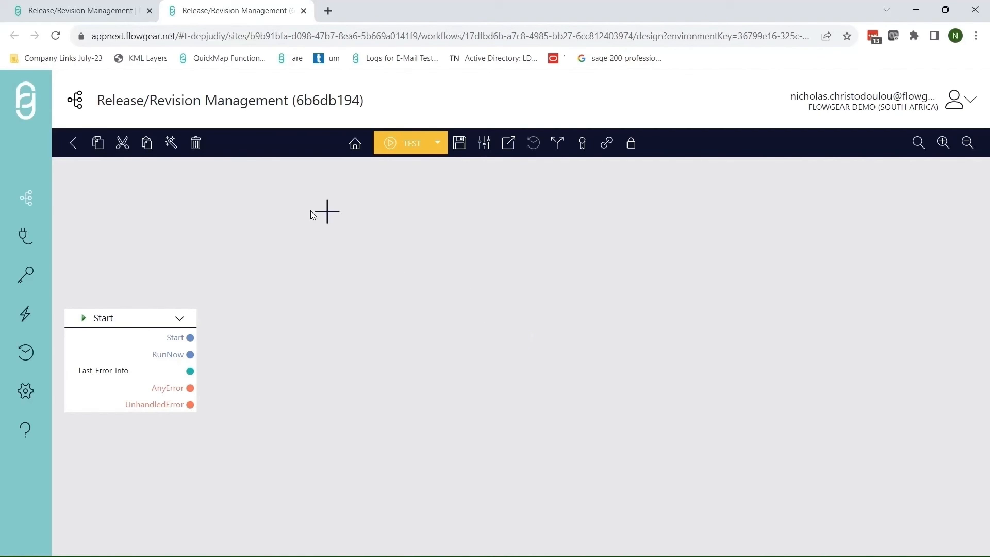
Close the opened revision 6b6db194 and show the release promotion stages of the Release/Revision Management workflow.
left_click(304, 11)
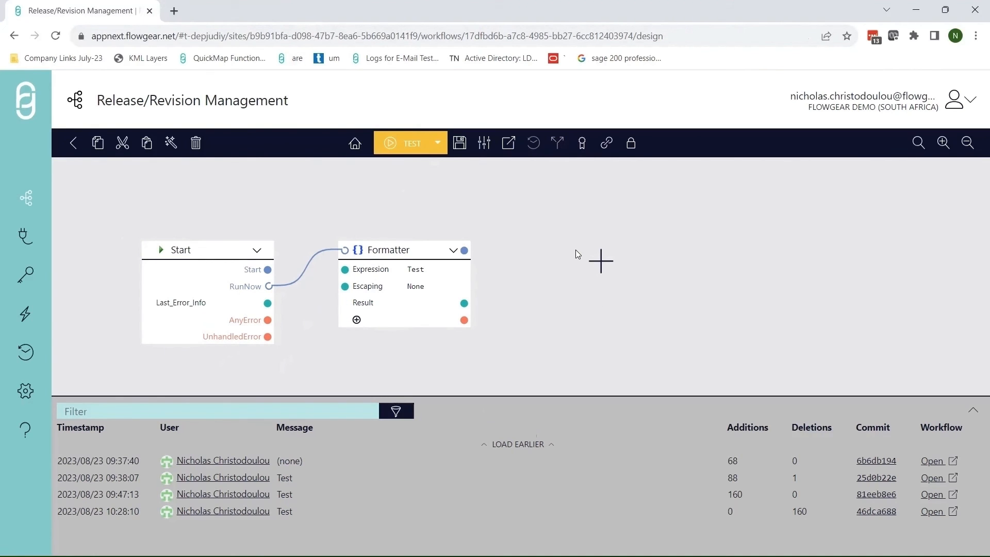
left_click(583, 145)
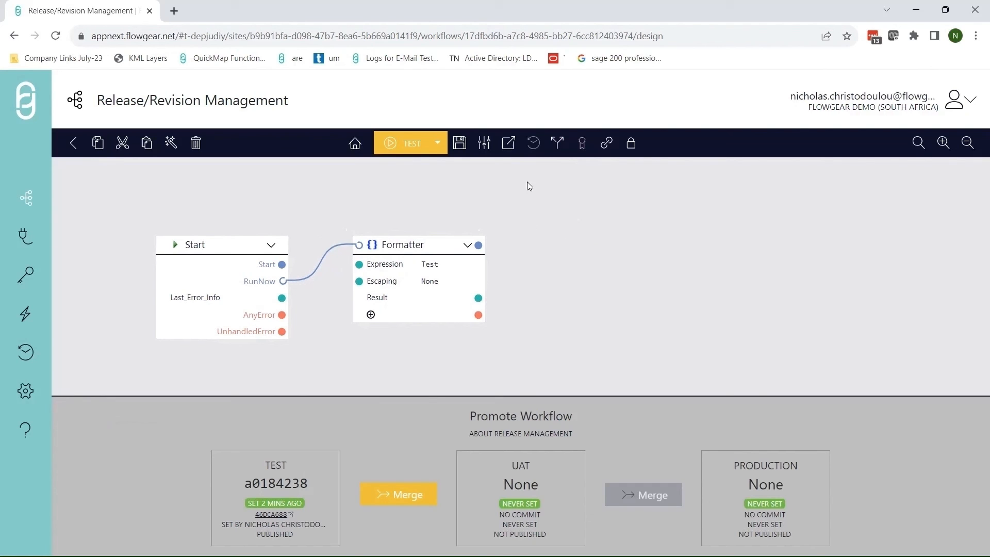
Save the Release/Revision Management workflow with the change message "Test".
left_click(460, 144)
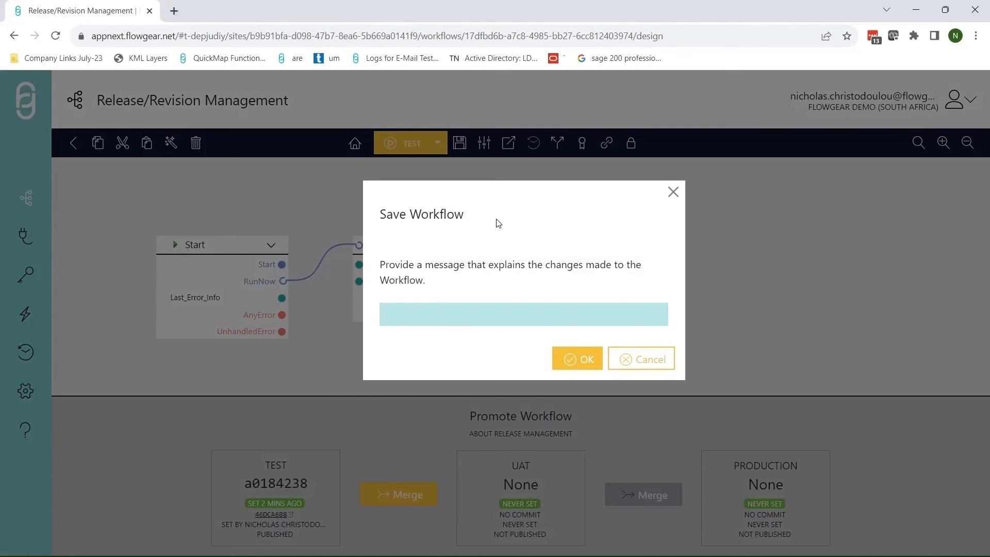
type("Test")
left_click(570, 365)
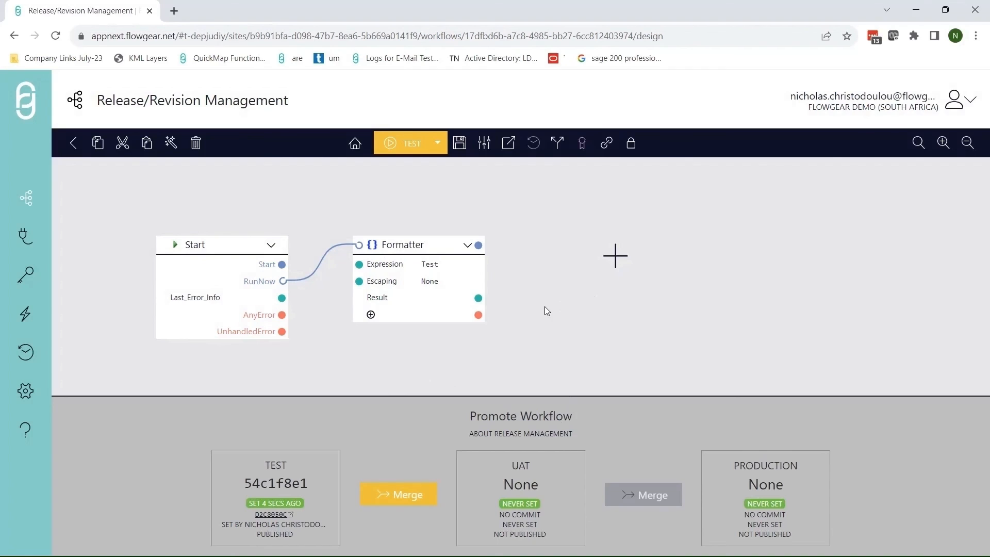
Open the TEST environment's commit d2c8050c on GitHub, examine the changes to the workflow's JSON file, and return to Flowgear.
left_click(271, 515)
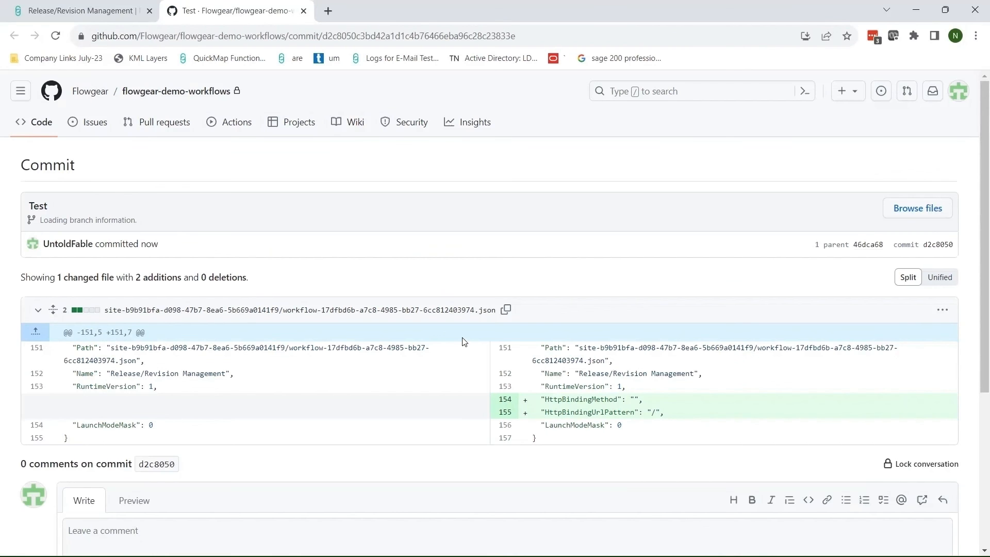
scroll(509, 380, "down", 4)
scroll(515, 371, "up", 2)
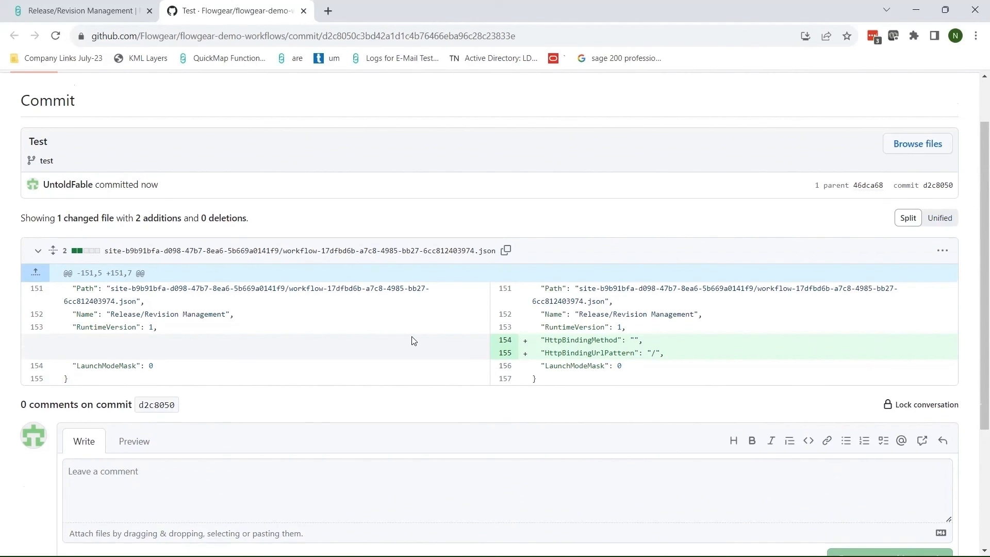
scroll(412, 341, "up", 1)
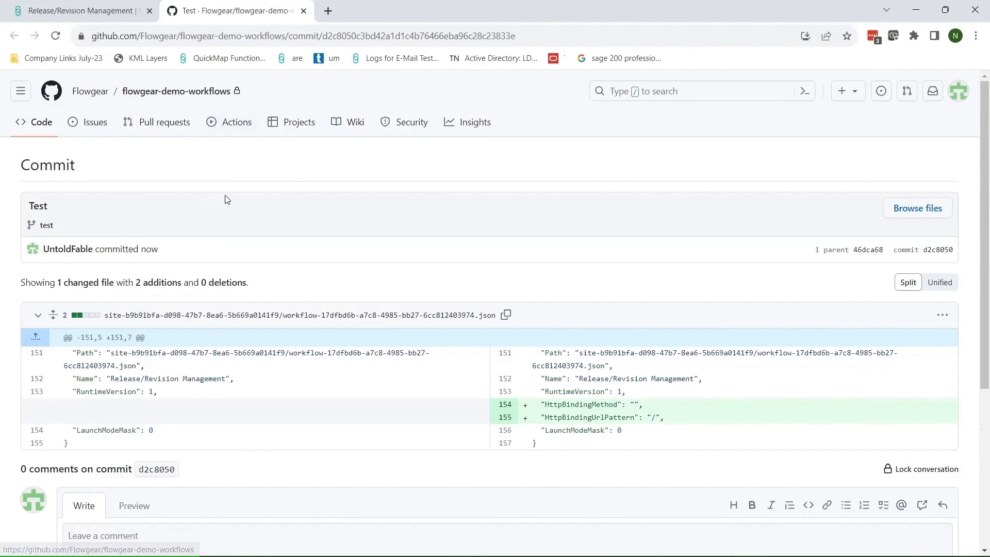
key("ctrl+shift+Tab")
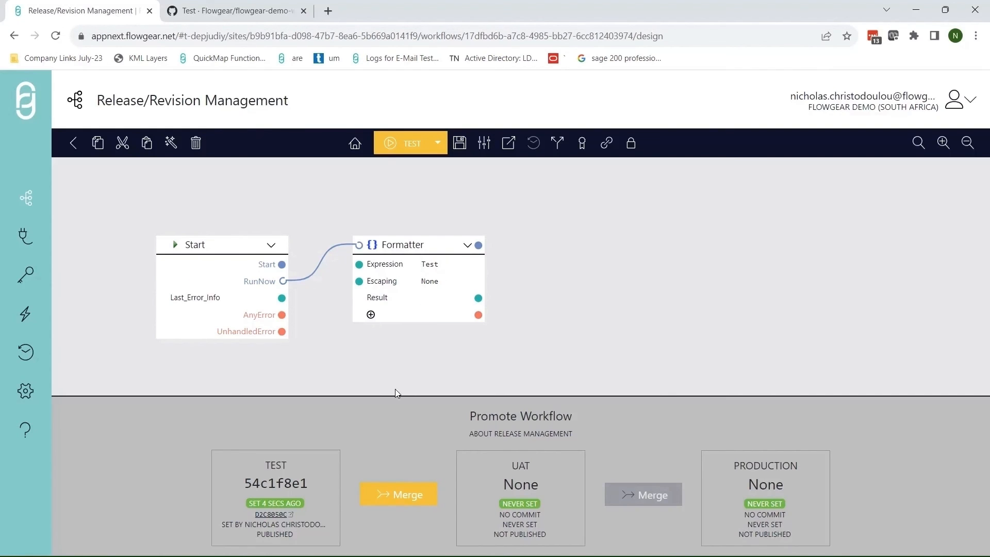